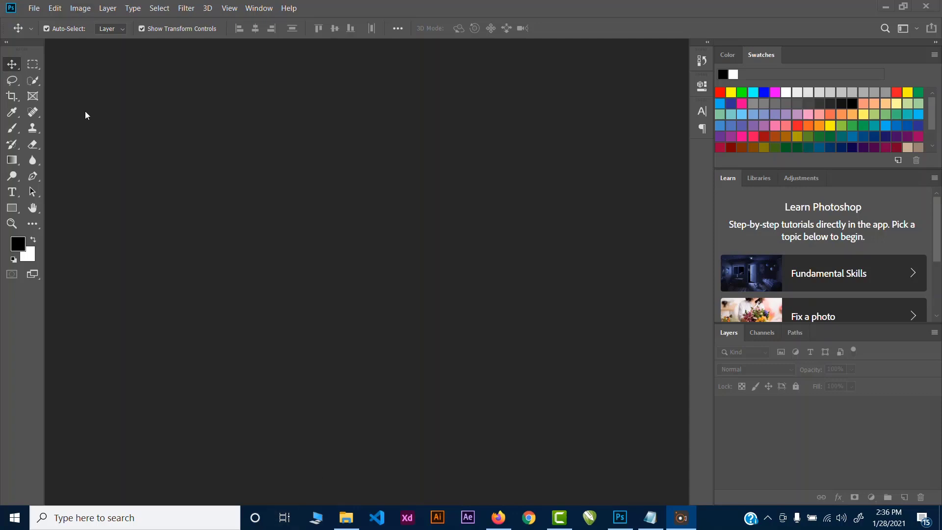
# Open the File menu in Photoshop's empty workspace
pyautogui.click(38, 11)
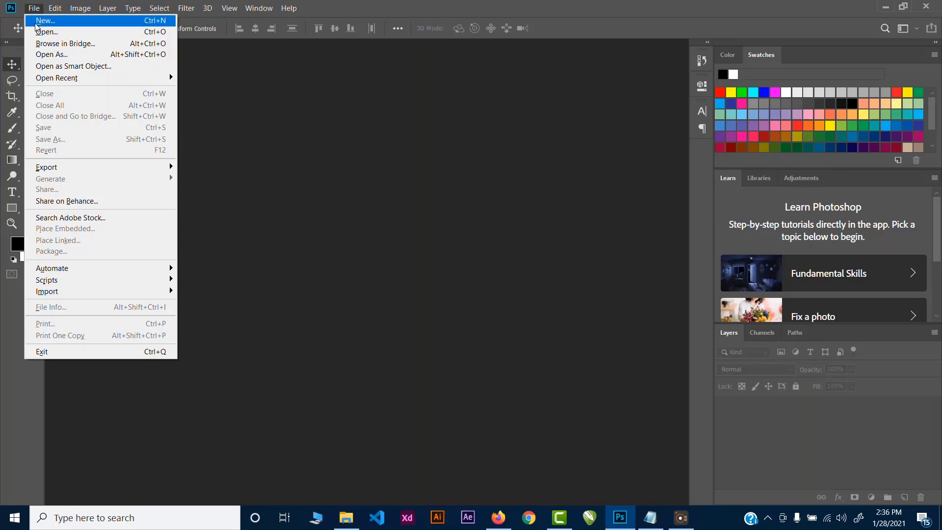
# Bring up the New Document dialog with its 1920 × 1080 px, 300 ppi preset and move it up-left
pyautogui.click(56, 21)
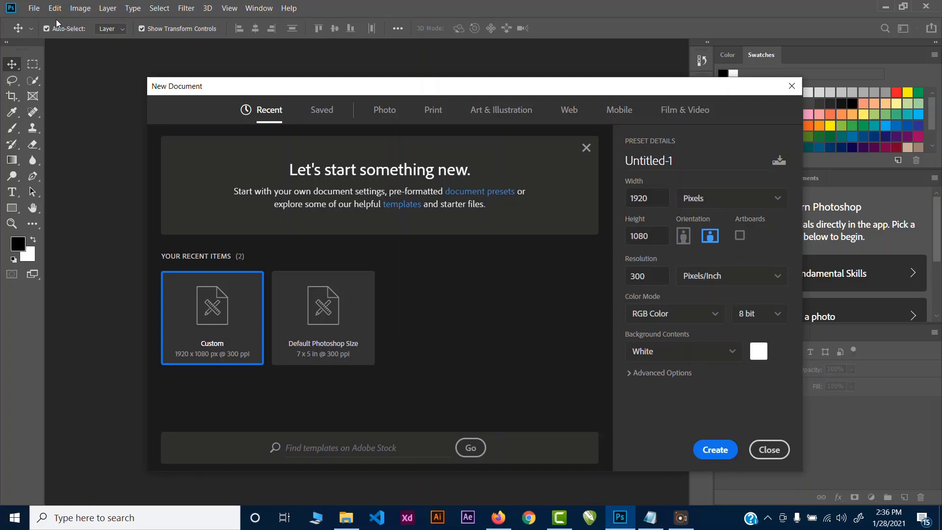
pyautogui.moveTo(423, 91); pyautogui.dragTo(373, 70)
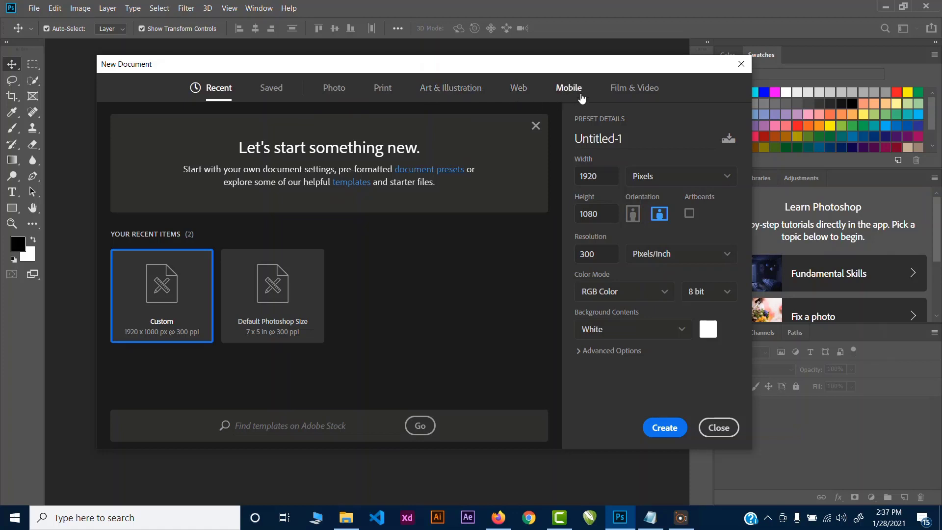
# Create a landscape A4 document from the Print presets in CMYK Color mode
pyautogui.click(375, 93)
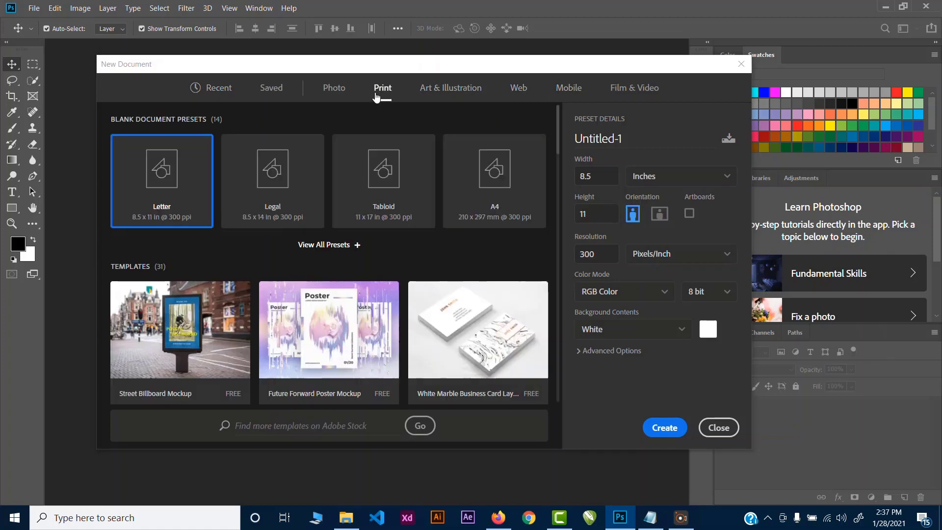
pyautogui.click(495, 186)
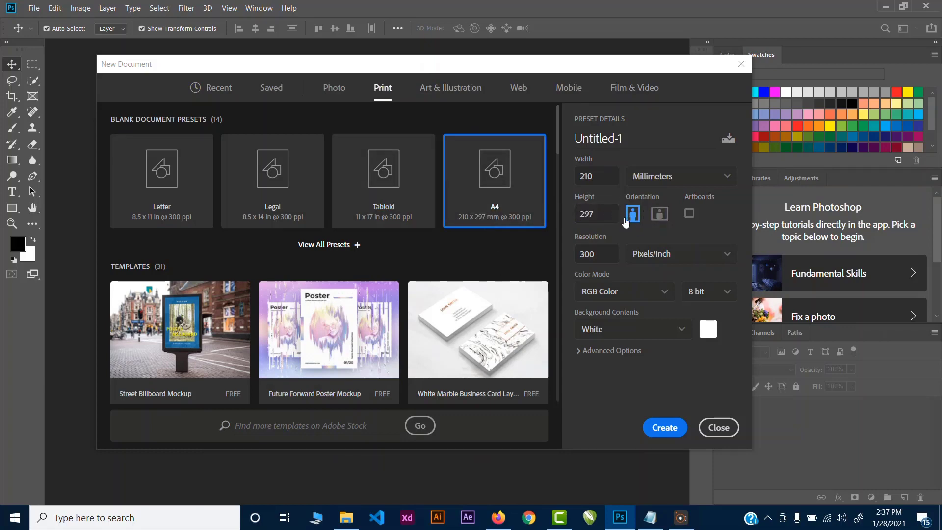
pyautogui.click(665, 221)
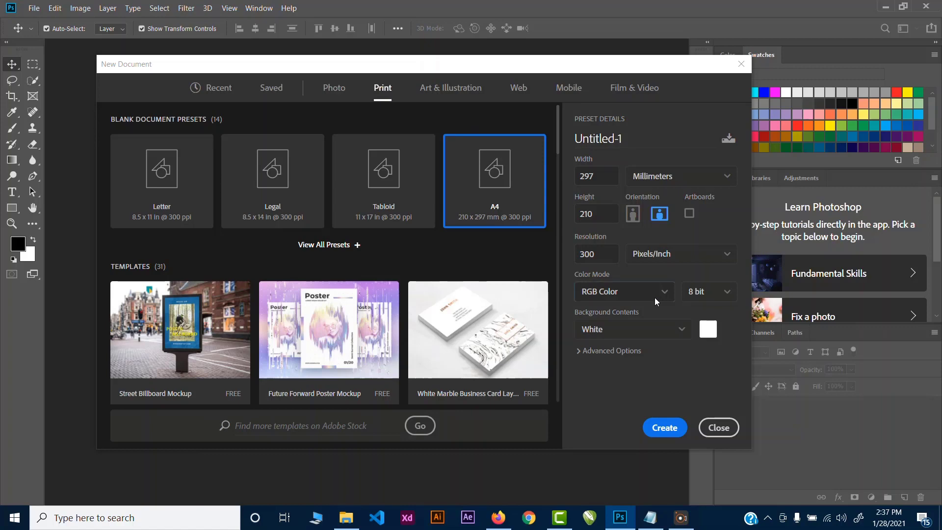
pyautogui.click(654, 298)
pyautogui.click(608, 384)
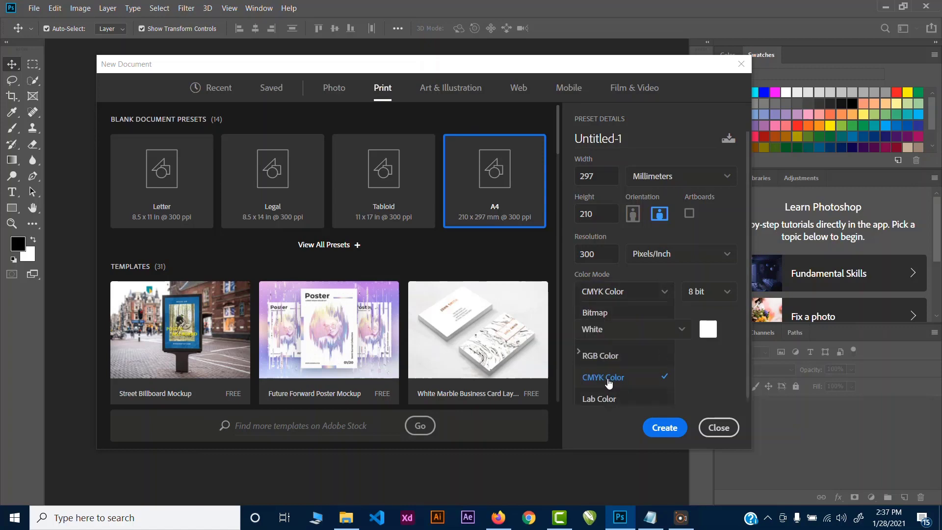
pyautogui.click(647, 431)
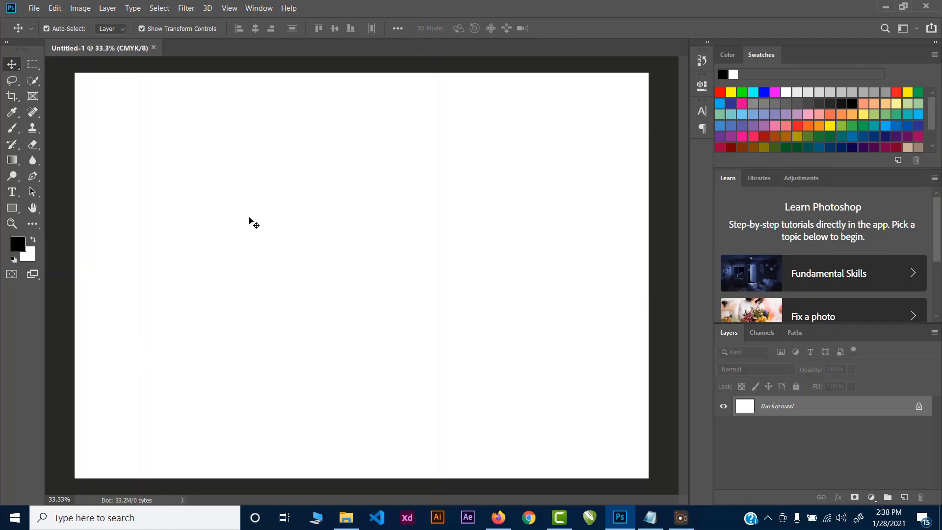
# Close the CMYK document, swap the foreground and background colours, and create a landscape A4 RGB document
pyautogui.click(153, 47)
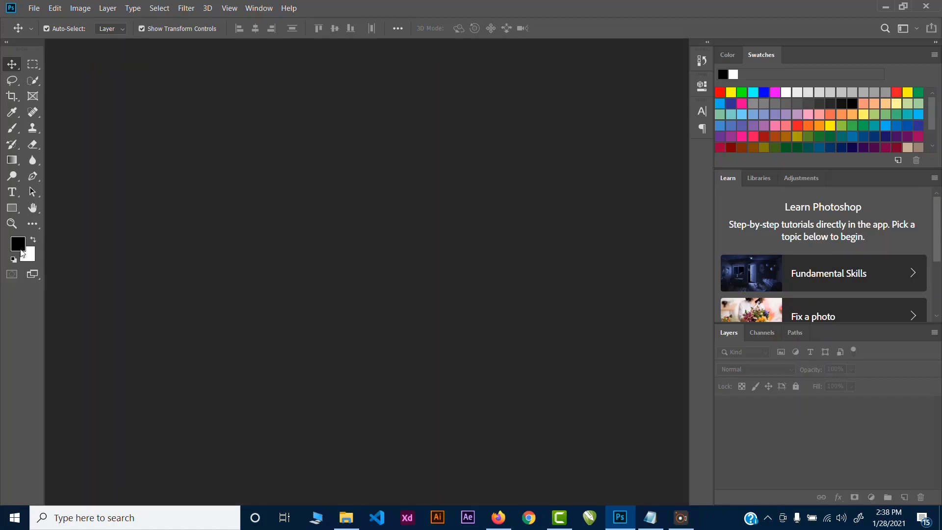
pyautogui.click(33, 240)
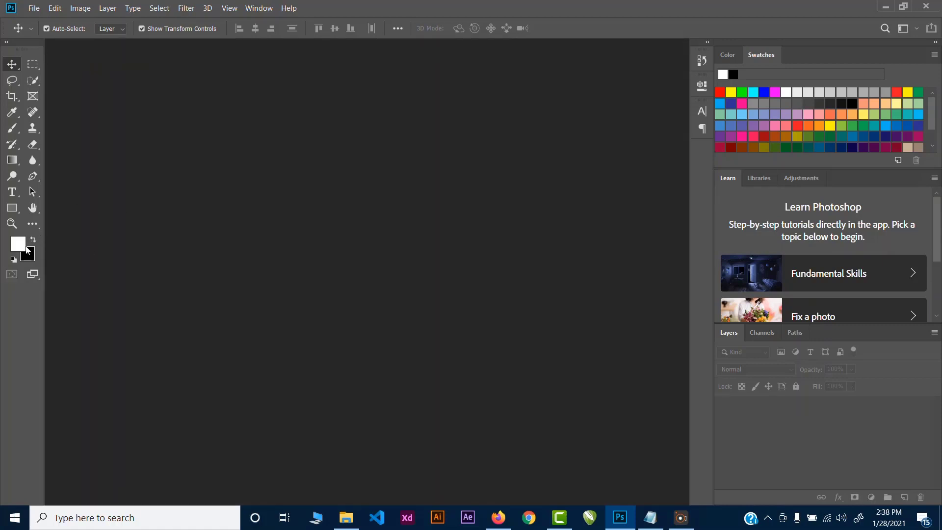
pyautogui.click(34, 7)
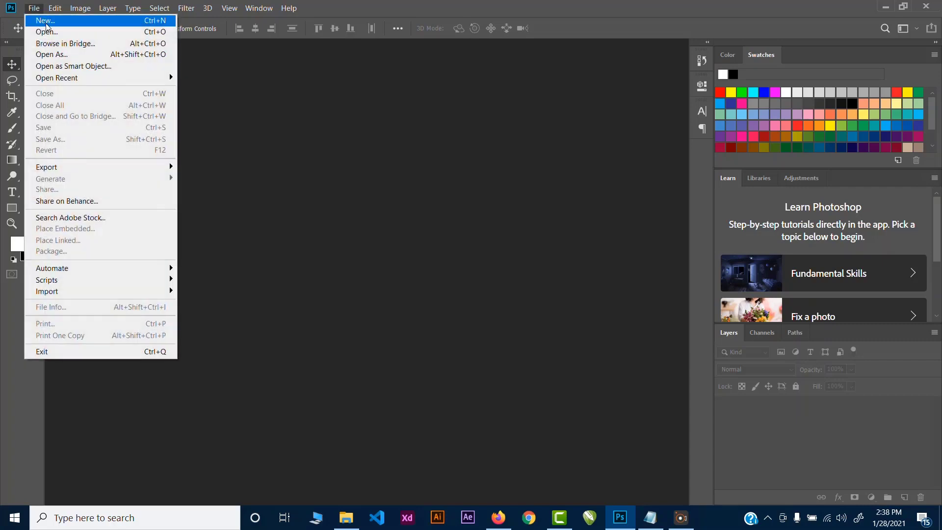
pyautogui.click(81, 24)
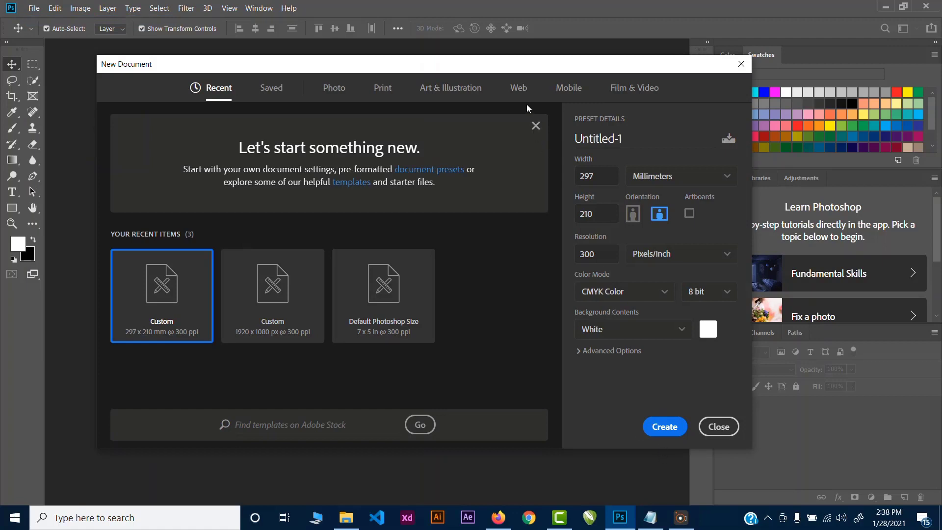
pyautogui.click(376, 91)
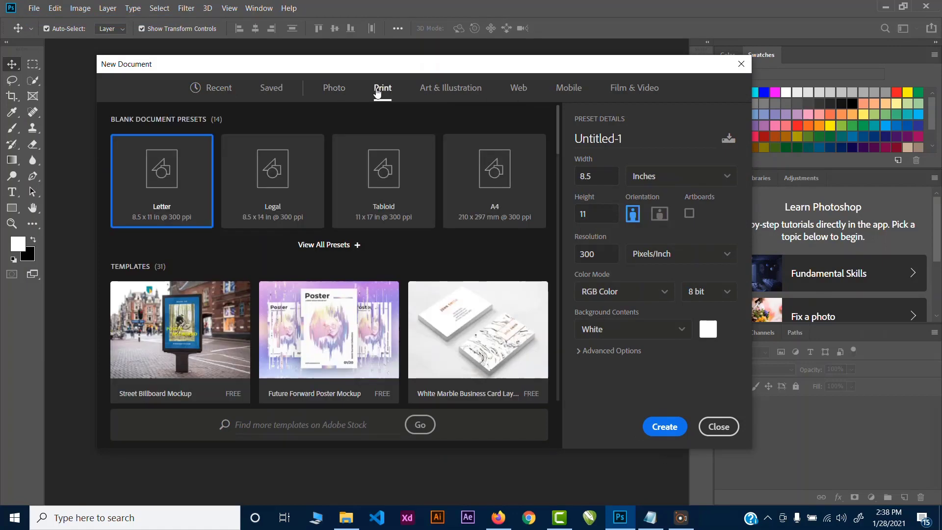
pyautogui.click(492, 193)
pyautogui.click(661, 215)
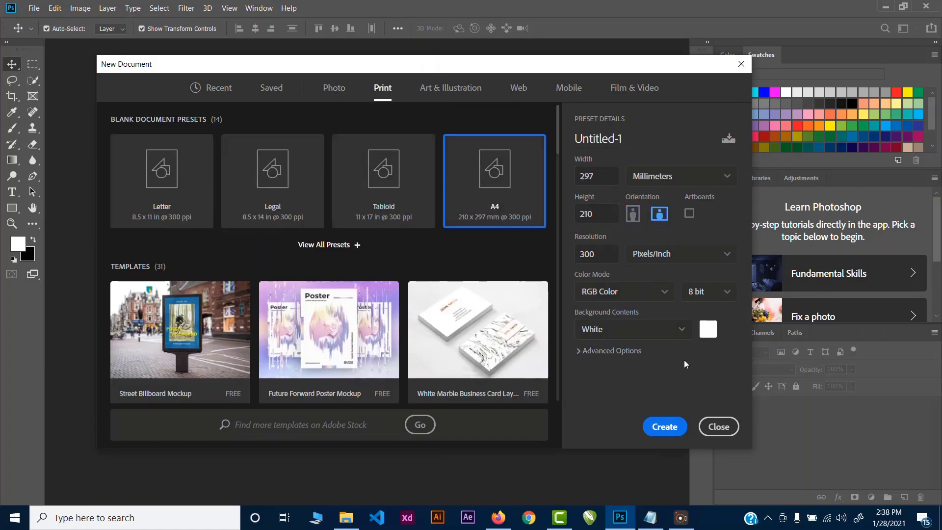
pyautogui.click(676, 435)
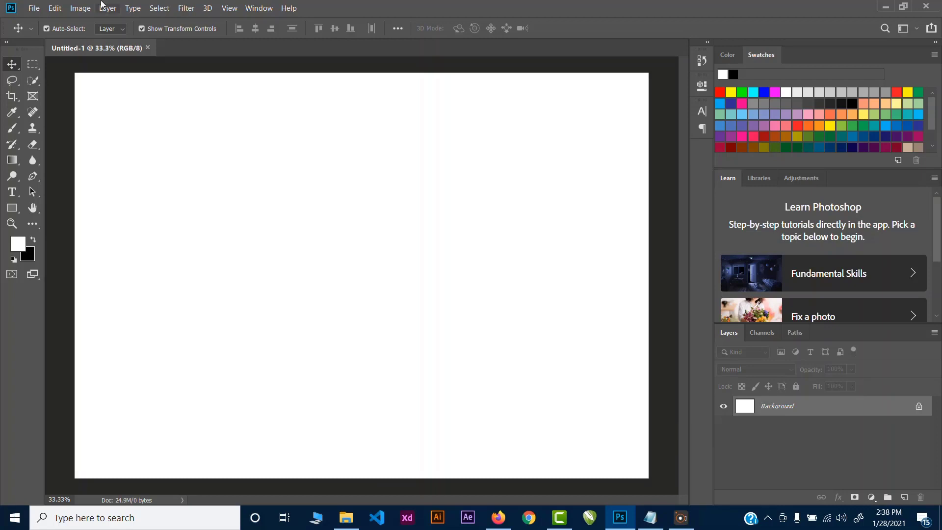
# Close the RGB document and reopen the New Document dialog after cancelling it once
pyautogui.click(148, 48)
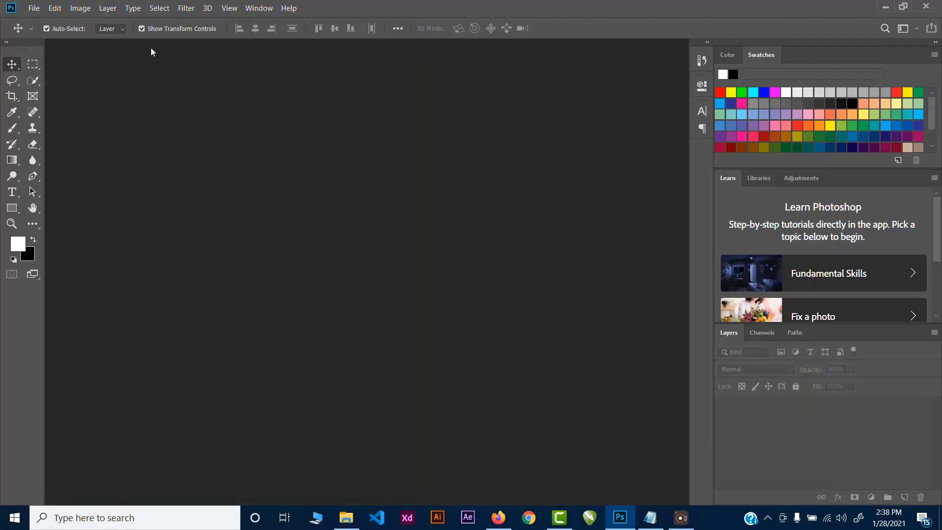
pyautogui.click(33, 7)
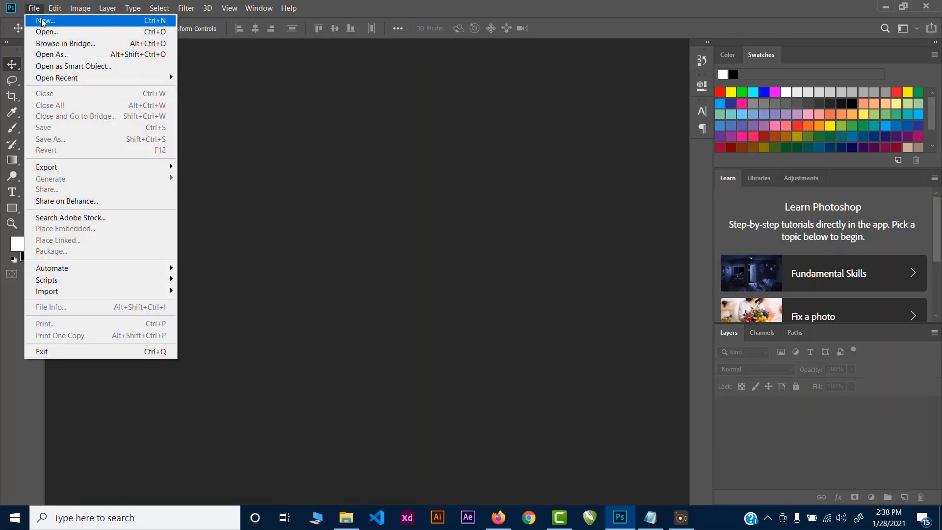
pyautogui.click(44, 21)
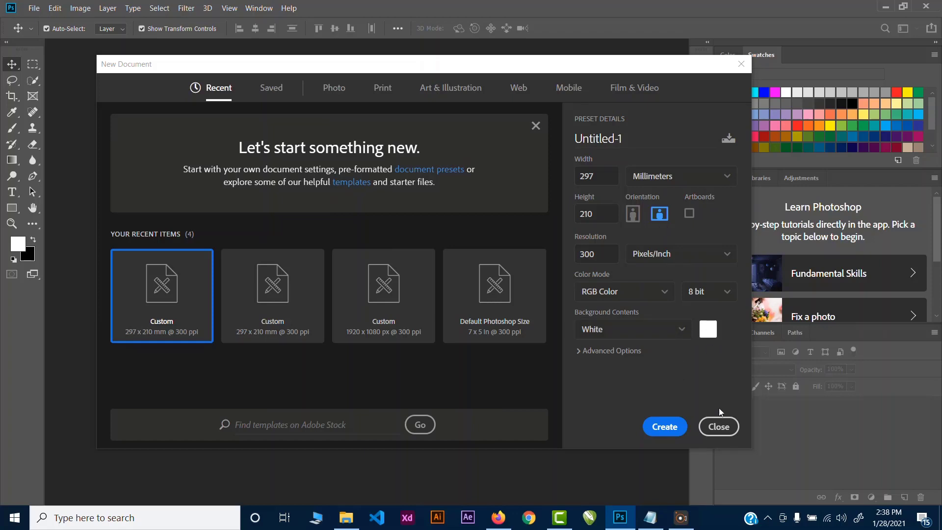
pyautogui.click(718, 426)
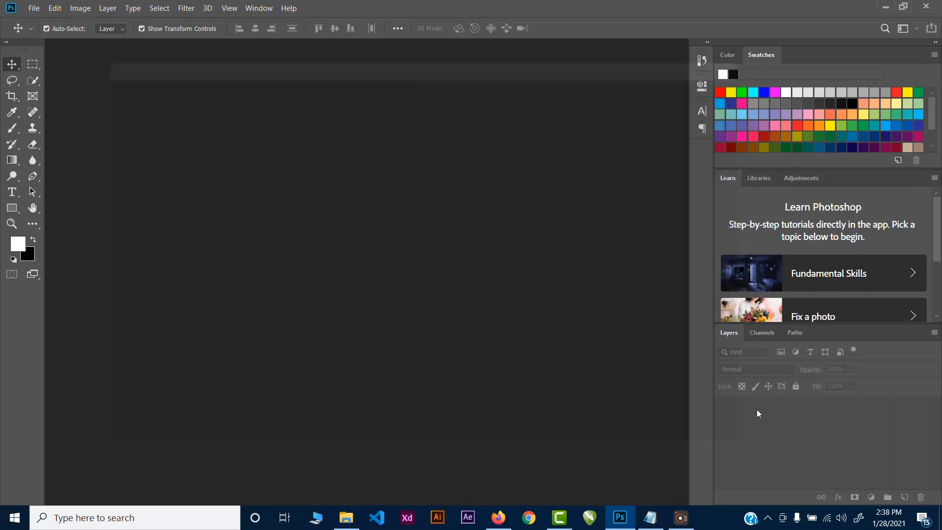
pyautogui.click(34, 8)
pyautogui.click(47, 21)
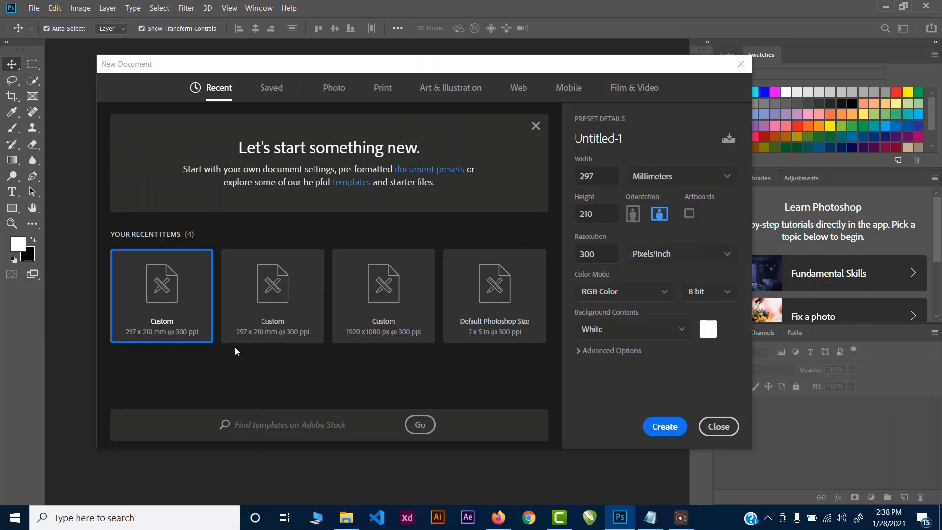
# Choose the landscape A4 Print preset with Background Contents set to Background Color
pyautogui.click(385, 95)
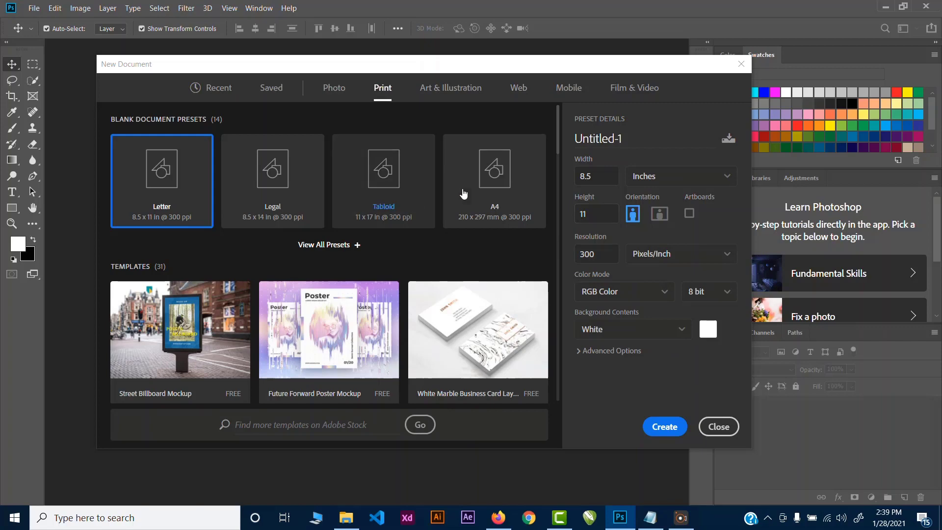
pyautogui.click(494, 181)
pyautogui.click(659, 213)
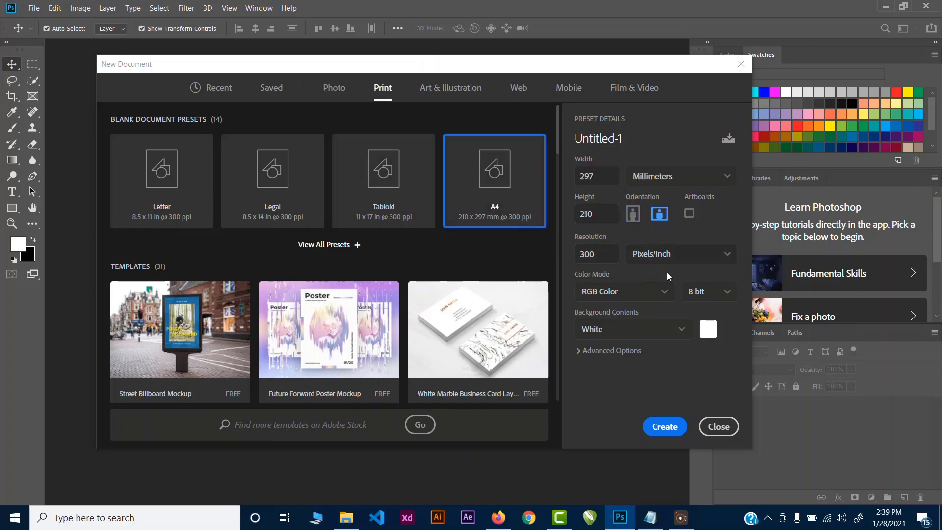
pyautogui.click(689, 334)
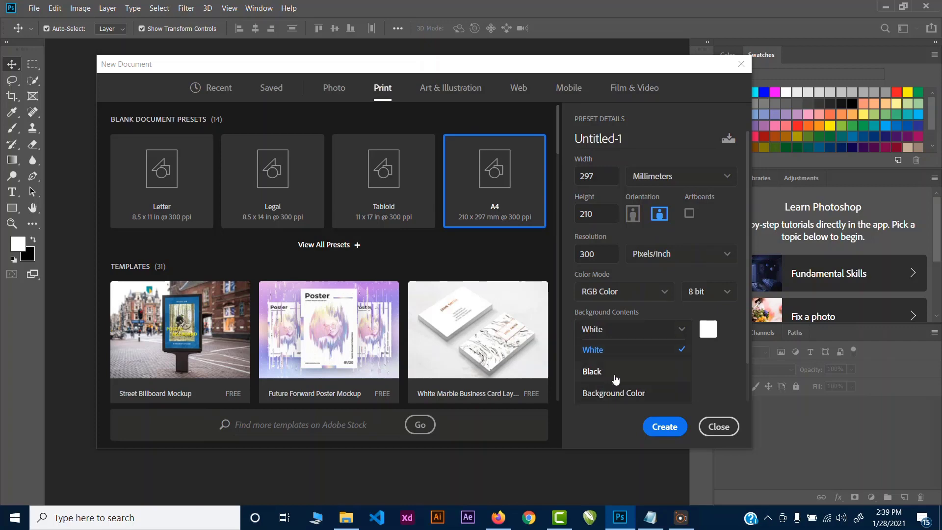
pyautogui.click(713, 371)
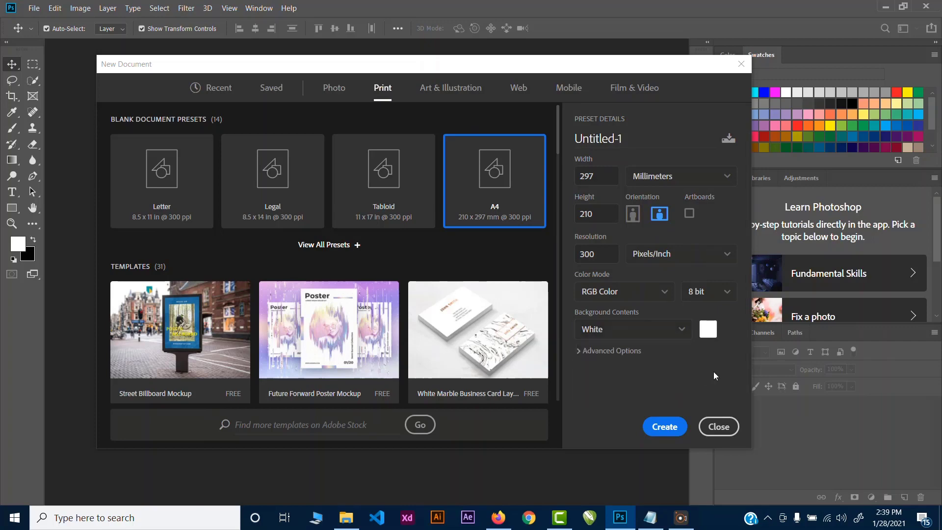
pyautogui.click(679, 335)
pyautogui.click(617, 389)
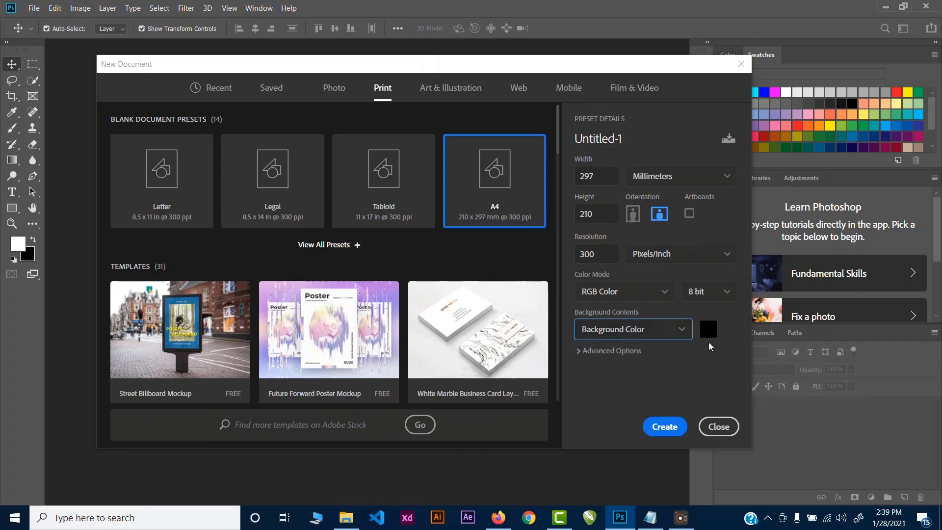
# Set the background to a custom red in the Color Picker and create the document
pyautogui.click(710, 325)
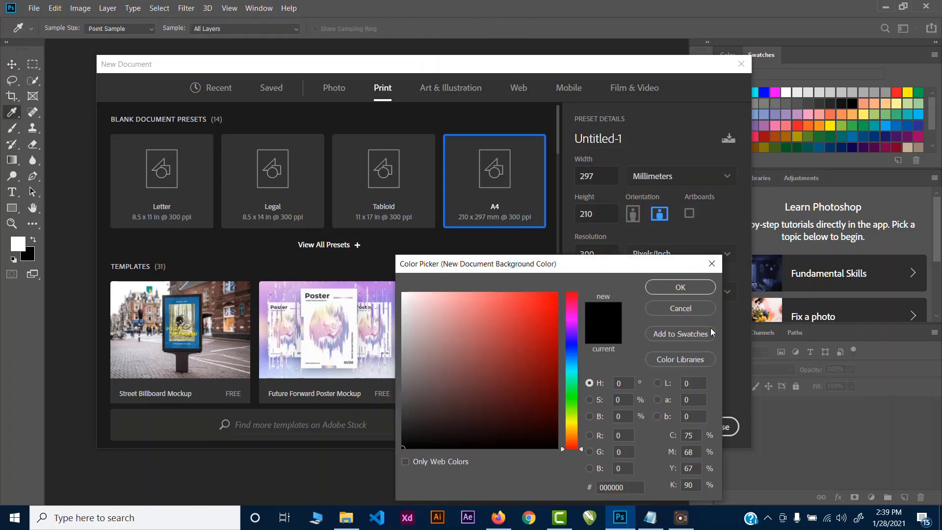
pyautogui.click(520, 329)
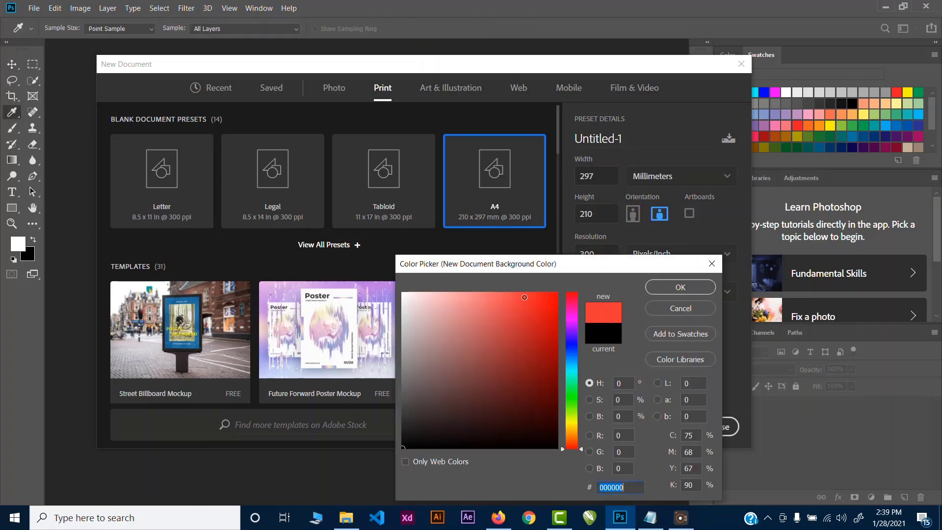
pyautogui.click(679, 287)
pyautogui.click(678, 285)
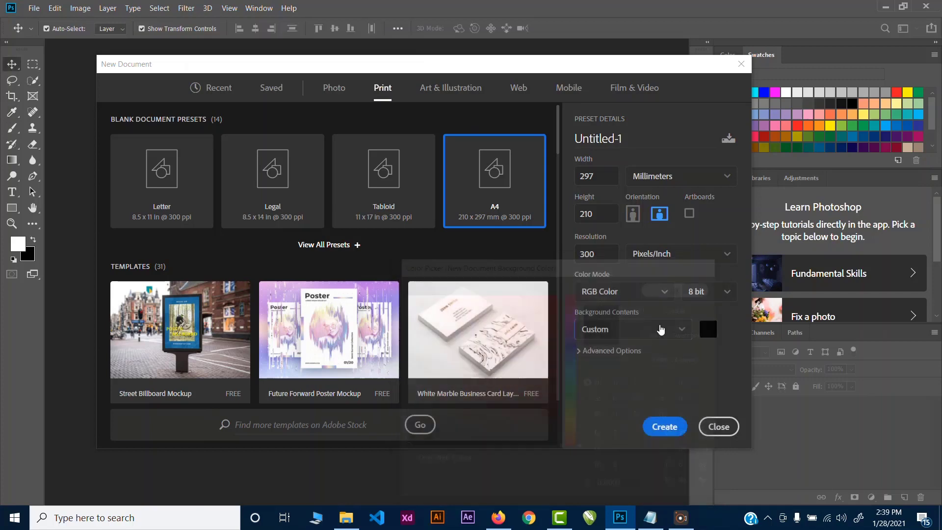
pyautogui.click(708, 330)
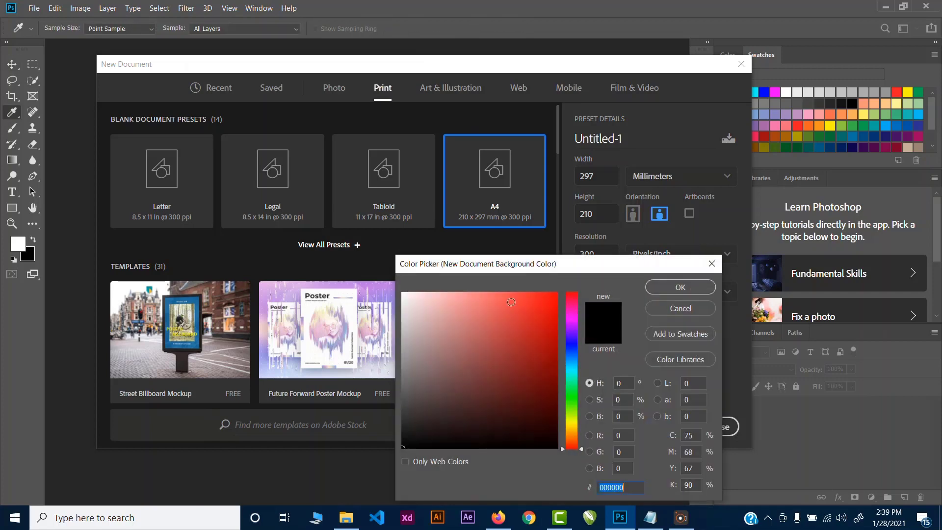
pyautogui.click(680, 286)
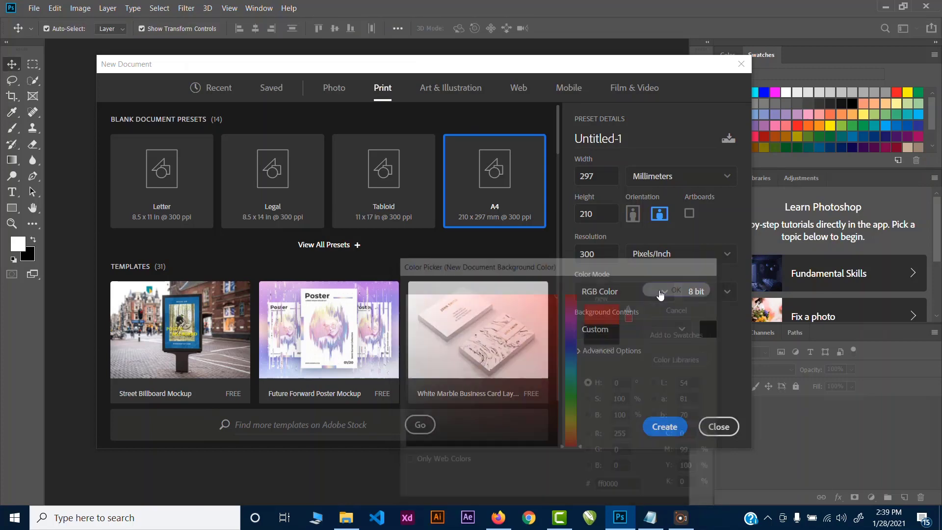
pyautogui.click(667, 426)
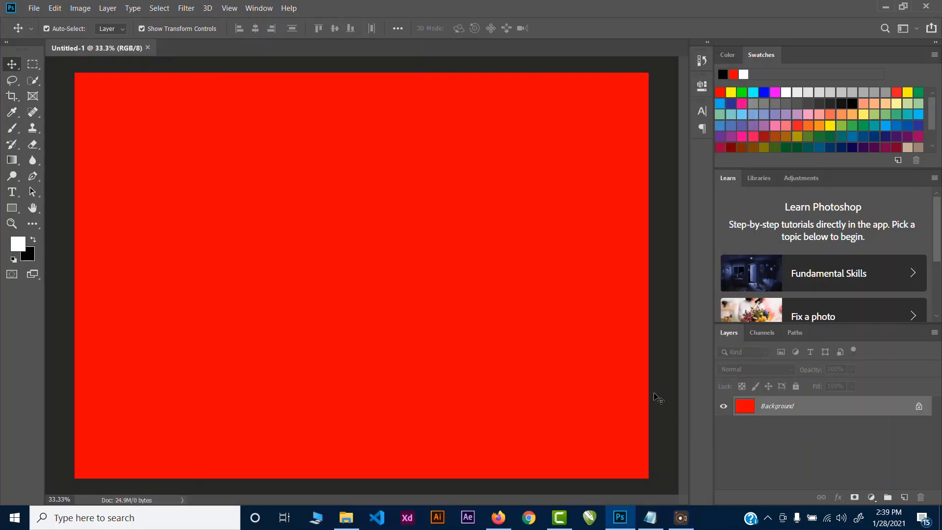
# Close the red document and start a new document measured in Pixels
pyautogui.click(148, 47)
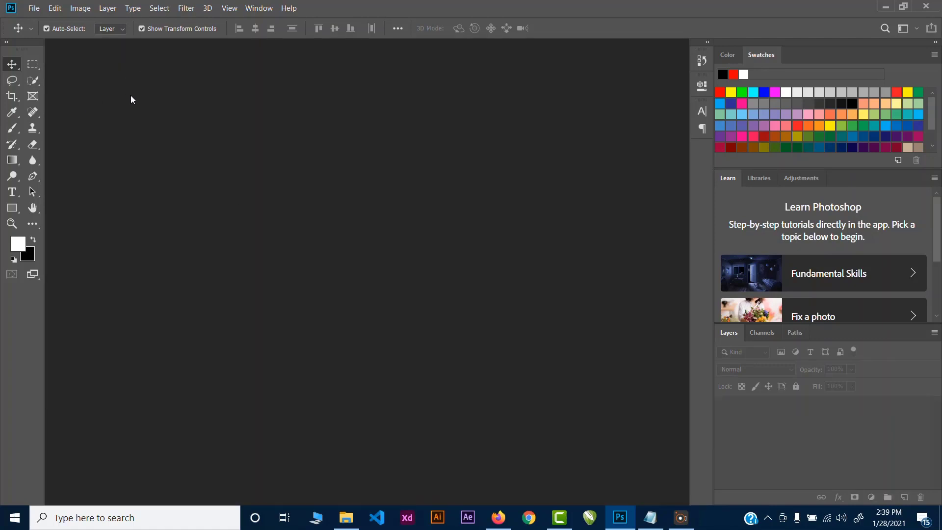
pyautogui.click(37, 8)
pyautogui.click(49, 24)
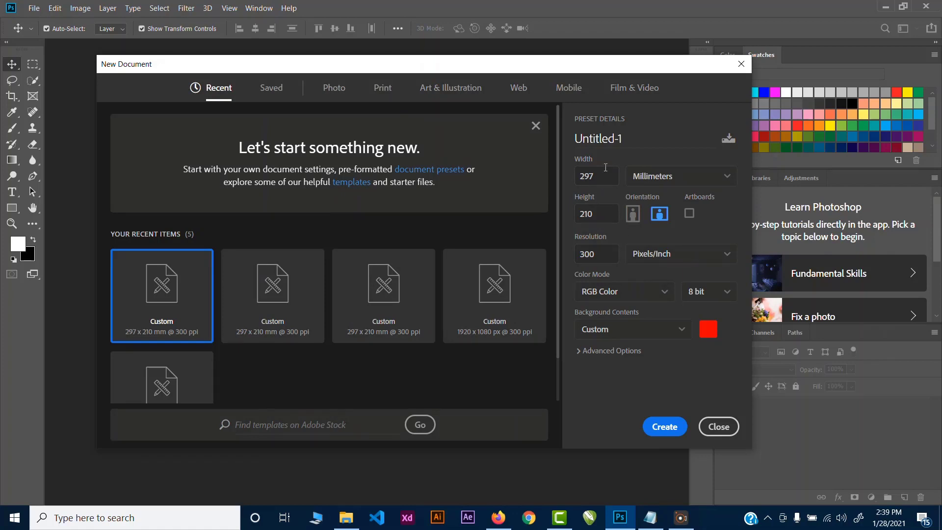
pyautogui.click(650, 180)
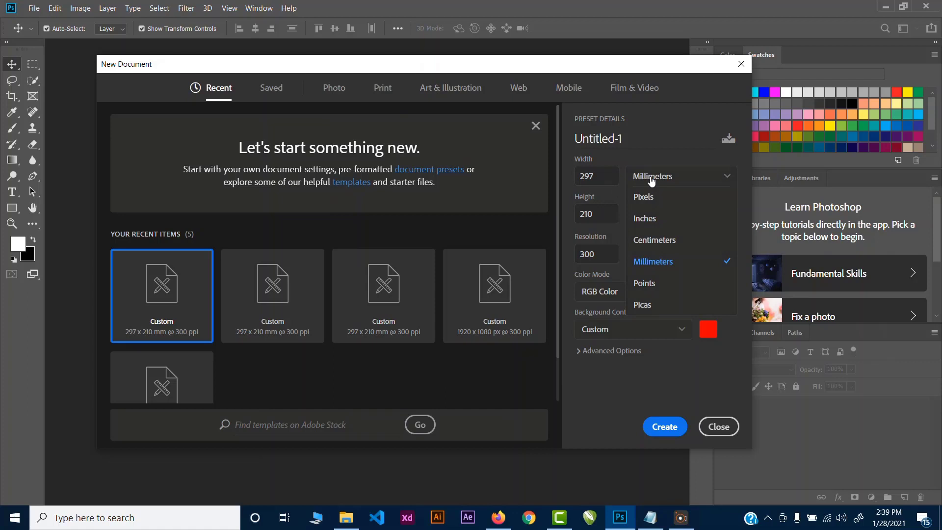
pyautogui.click(648, 144)
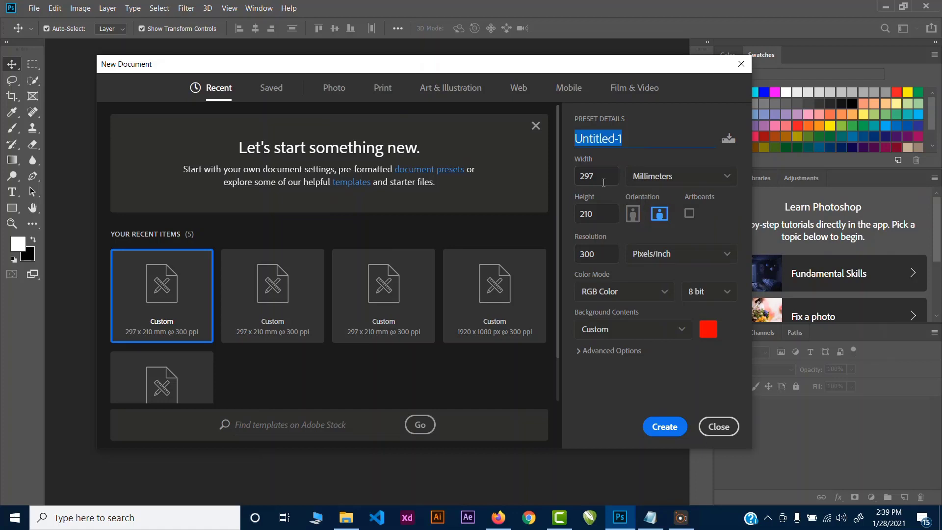
pyautogui.click(653, 185)
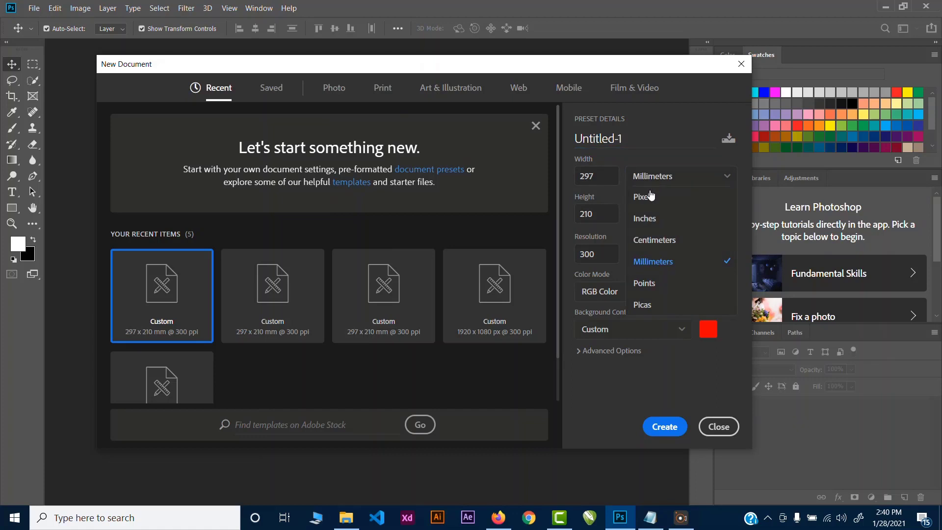
pyautogui.click(643, 197)
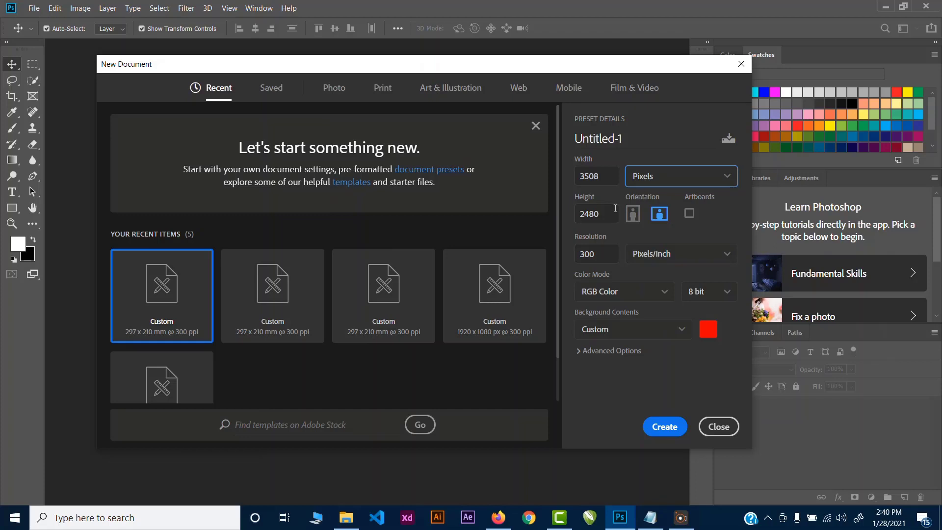
# Enter width 1920 and height 1080 pixels, correcting a mistyped width
pyautogui.click(607, 176)
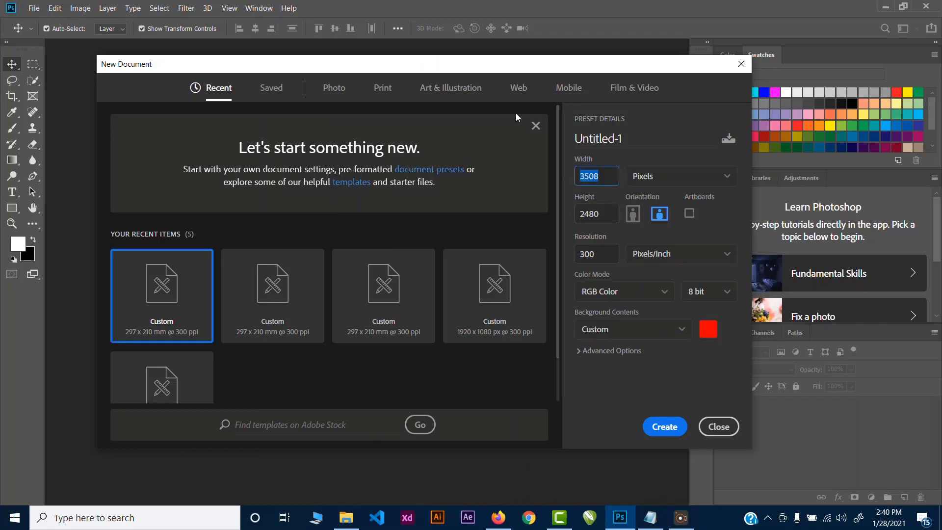
pyautogui.write('10')
pyautogui.write('80')
pyautogui.press('BackSpace')
pyautogui.press('BackSpace')
pyautogui.press('BackSpace')
pyautogui.write('920')
pyautogui.press('Tab')
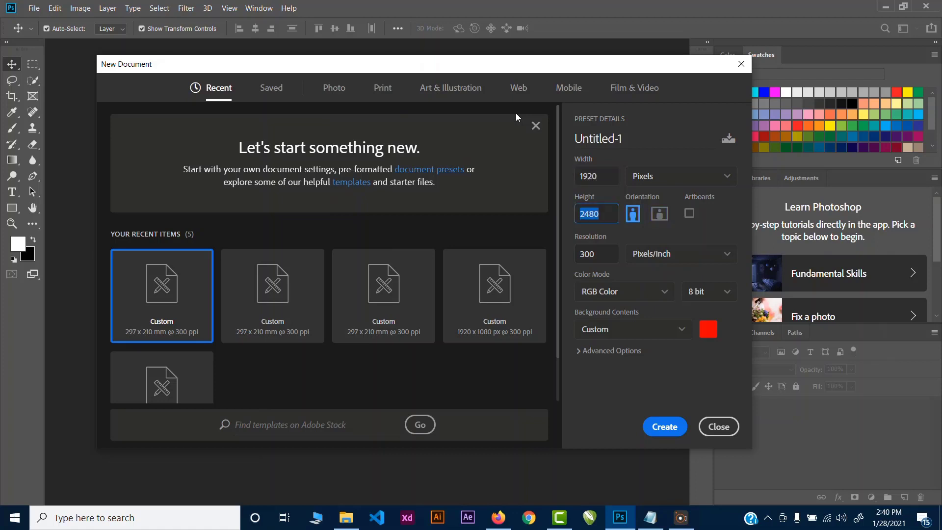
pyautogui.write('1080')
# Change the background to white (ffffff) and create the 1920 × 1080 px document
pyautogui.click(704, 334)
pyautogui.moveTo(542, 346); pyautogui.dragTo(345, 263)
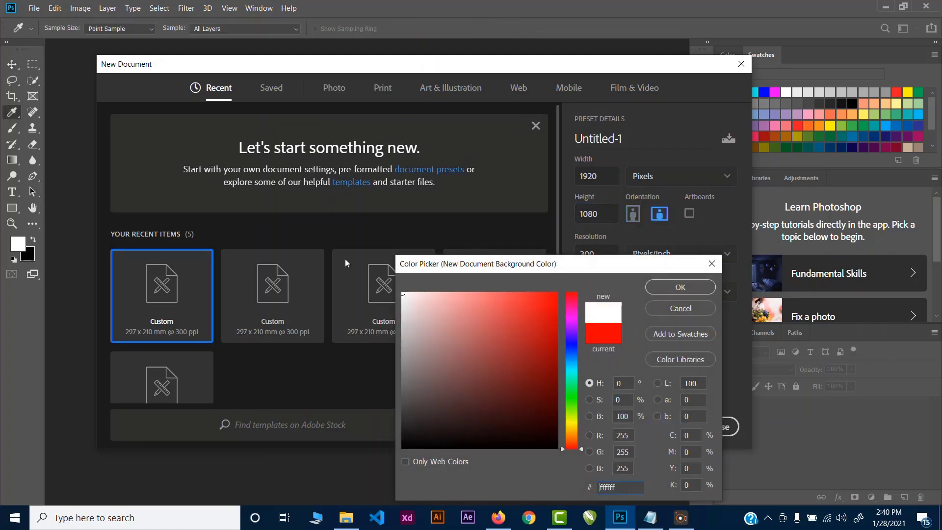
pyautogui.click(668, 290)
pyautogui.click(669, 427)
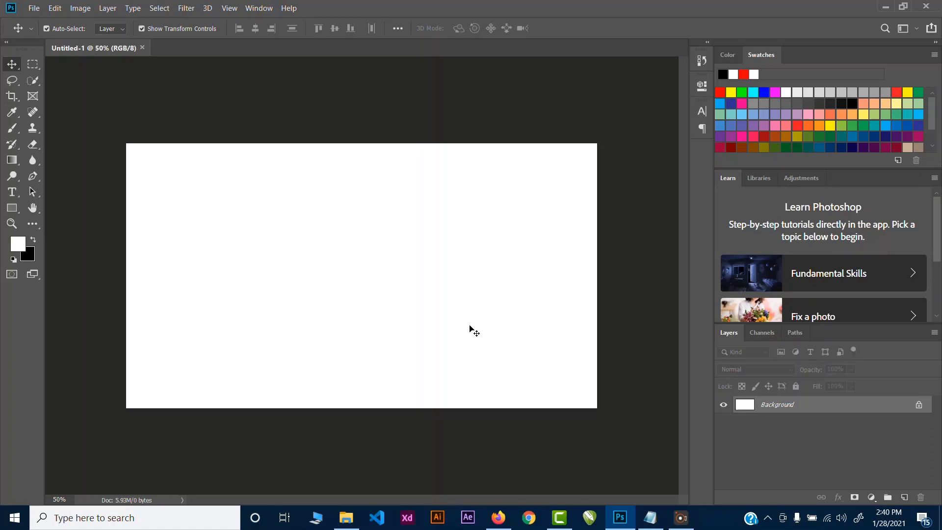
# Set up a new Untitled-2 document in inches, width 3.75 and height 2.25
pyautogui.click(34, 9)
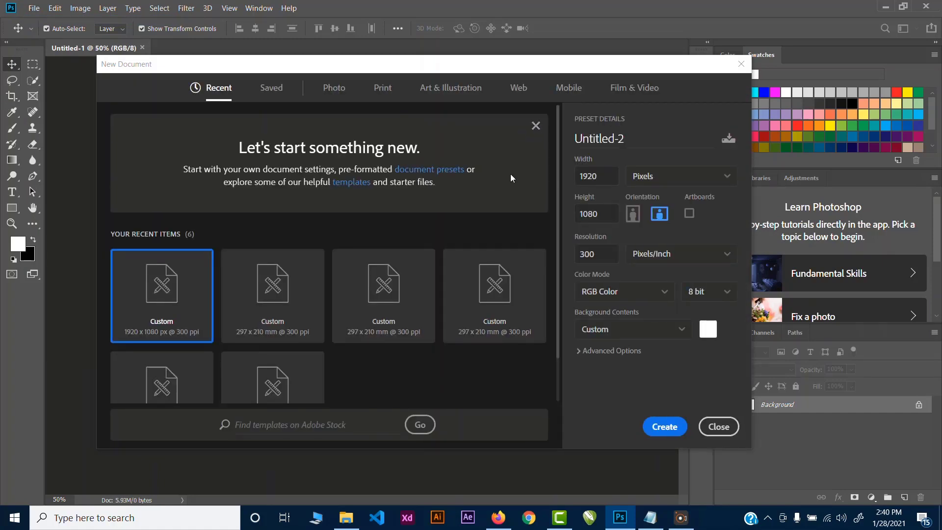
pyautogui.click(670, 183)
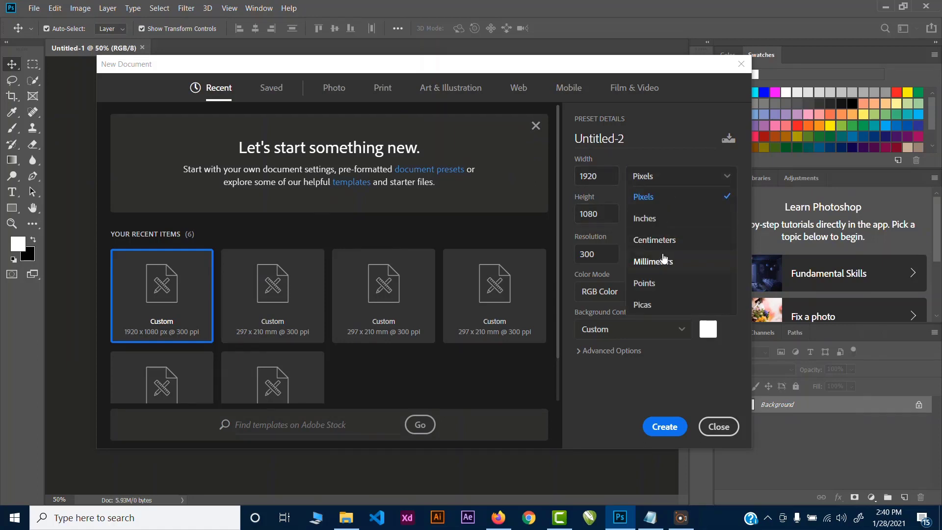
pyautogui.click(663, 228)
pyautogui.click(613, 175)
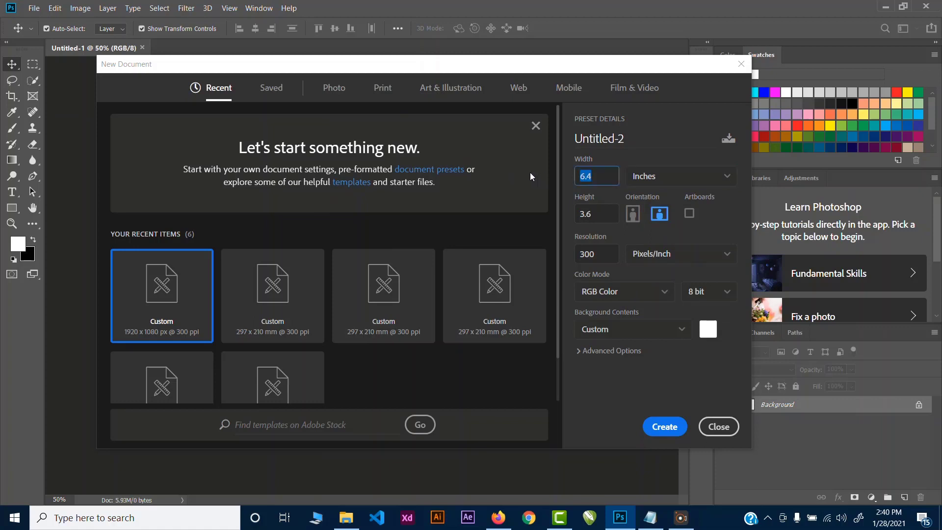
pyautogui.write('3.')
pyautogui.write('75')
pyautogui.click(613, 212)
pyautogui.write('2')
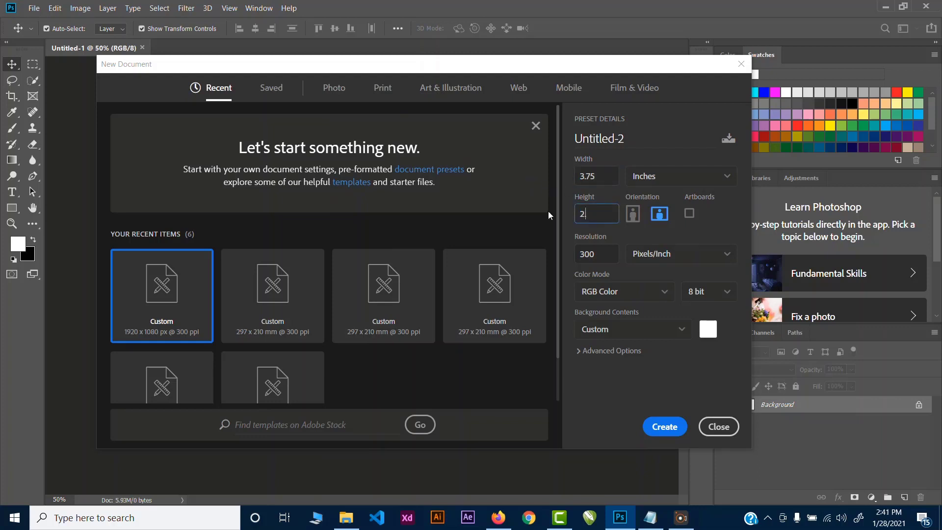
pyautogui.write('.25')
# Create the 3.75 × 2.25 inch document, then close both Untitled-1 and Untitled-2
pyautogui.click(664, 427)
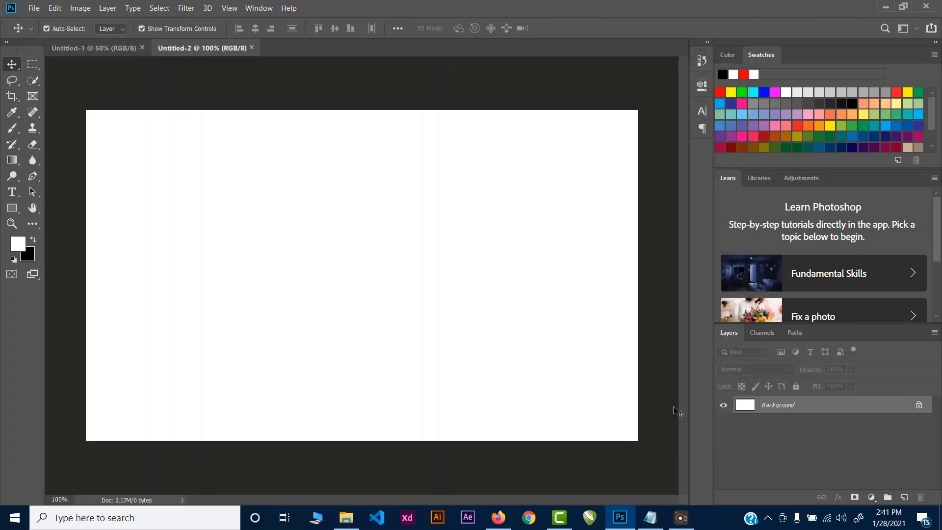
pyautogui.click(92, 49)
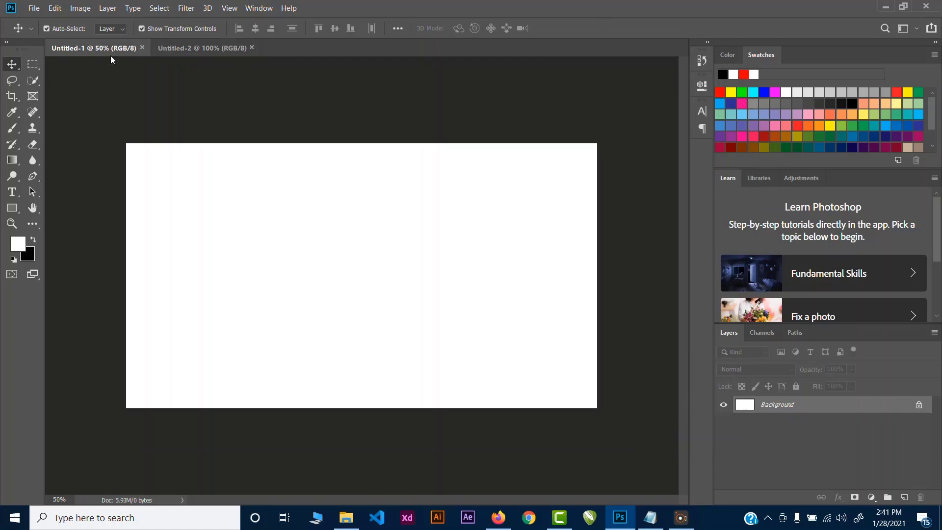
pyautogui.click(142, 47)
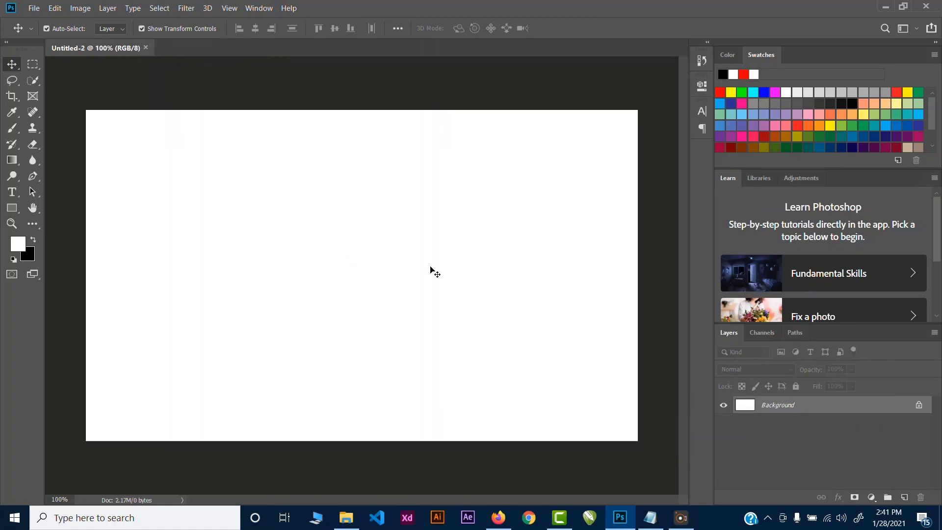
pyautogui.click(149, 47)
pyautogui.click(34, 8)
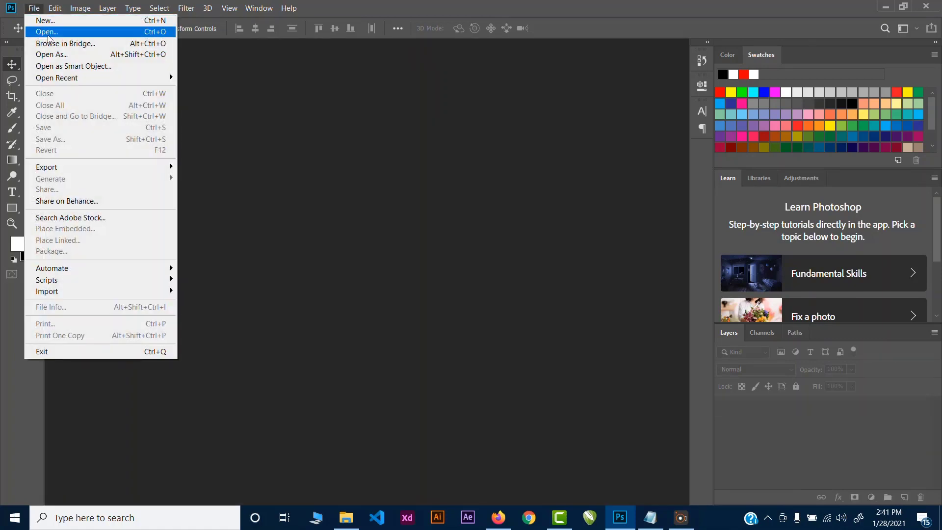
pyautogui.click(48, 23)
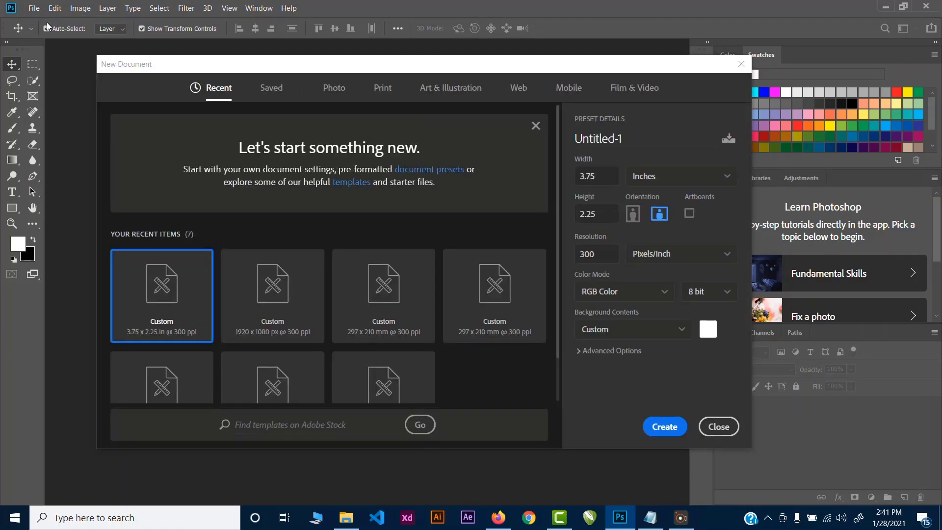
pyautogui.scroll(-1, 481, 282)
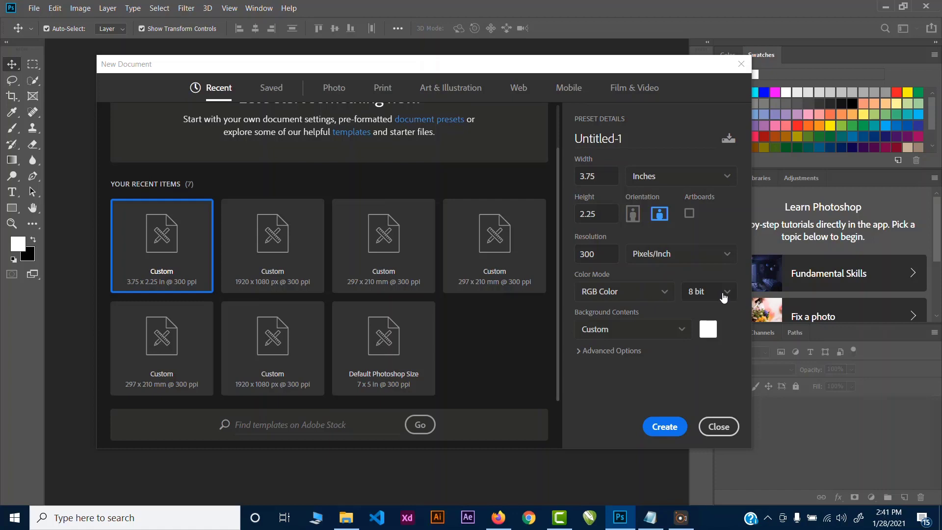
pyautogui.click(680, 180)
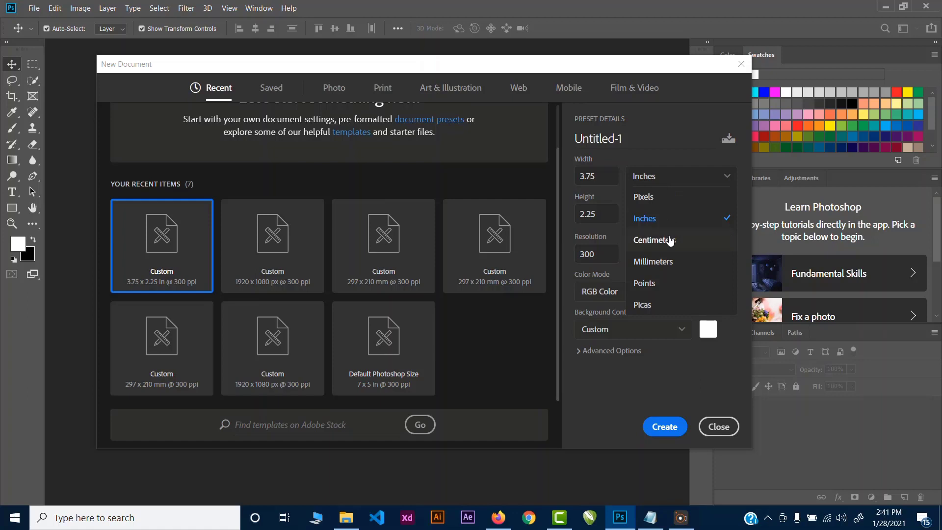
pyautogui.click(670, 240)
pyautogui.click(671, 187)
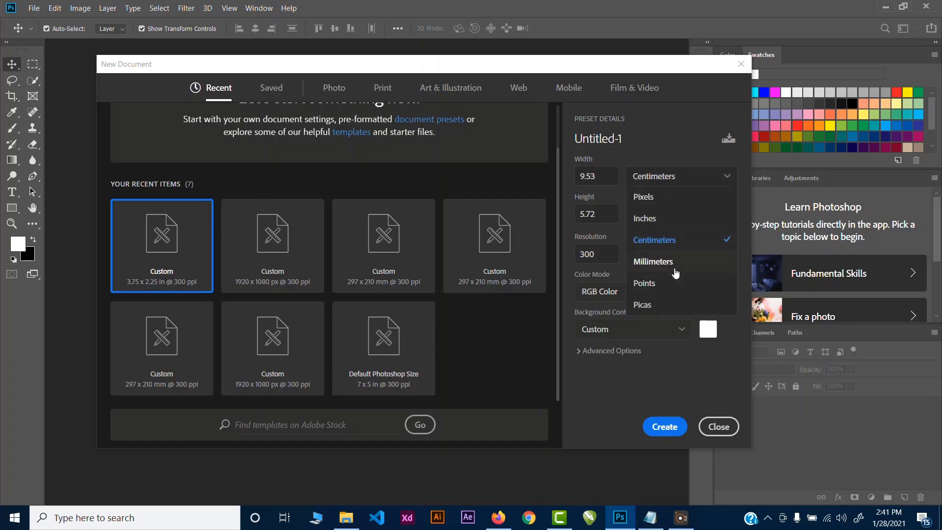
pyautogui.click(676, 271)
pyautogui.click(665, 189)
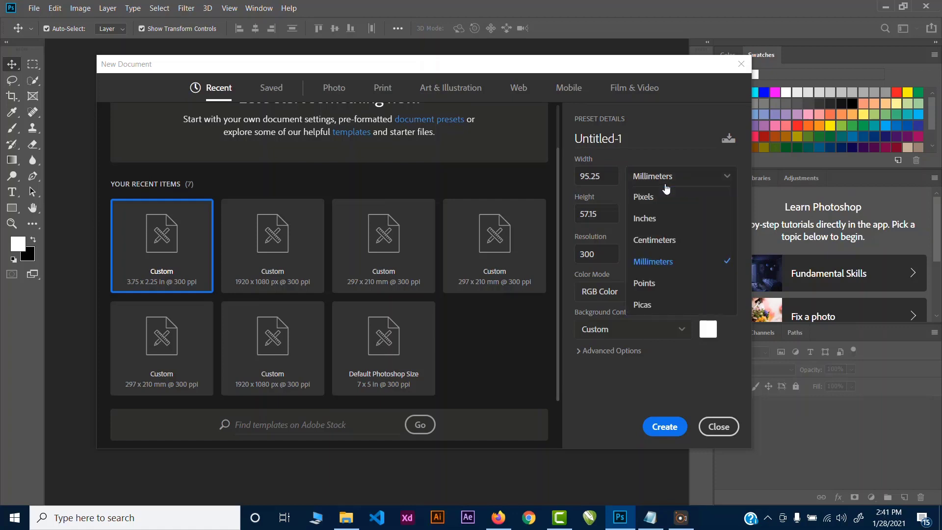
pyautogui.click(651, 221)
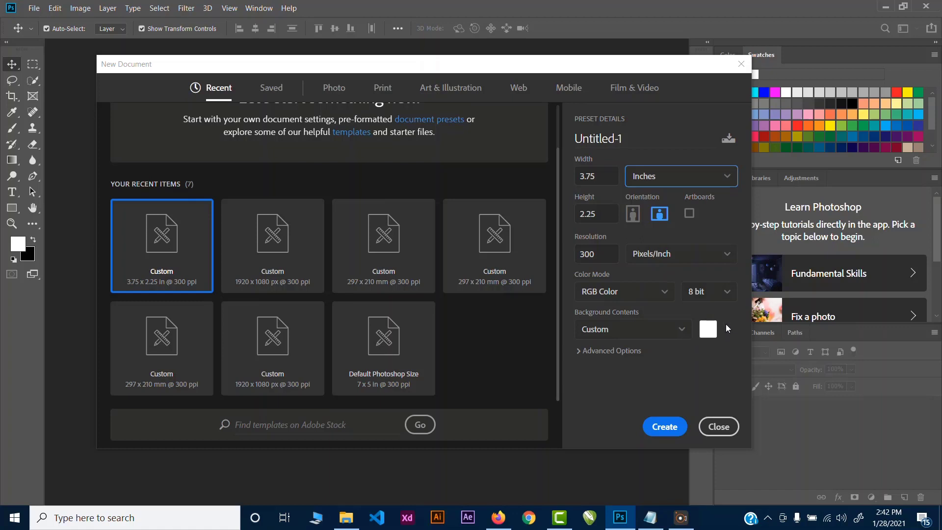
pyautogui.click(731, 430)
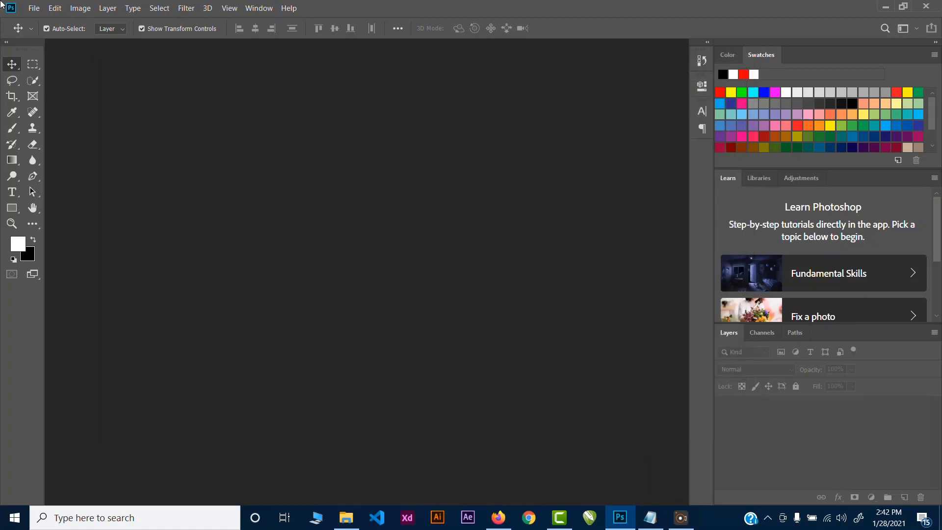
# Bring up the Open file dialog from the File menu
pyautogui.click(34, 8)
pyautogui.click(240, 132)
pyautogui.click(33, 8)
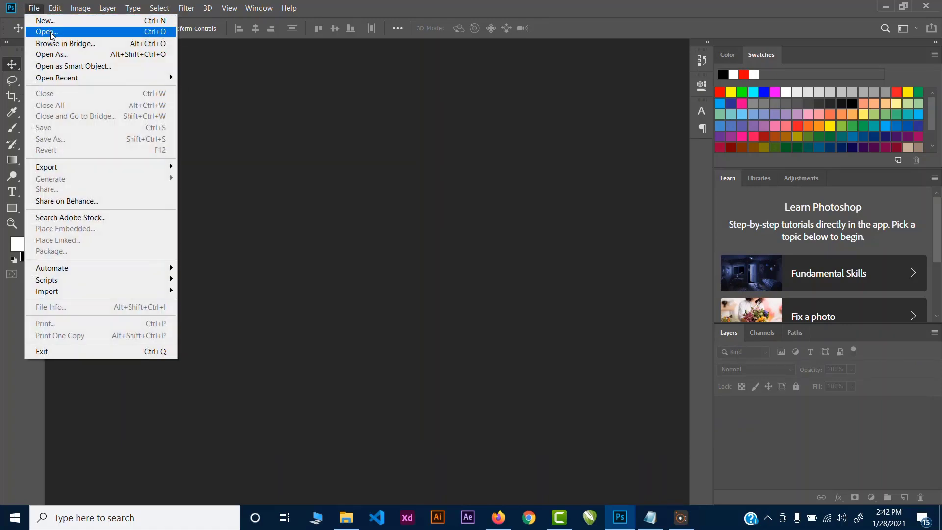
pyautogui.click(51, 33)
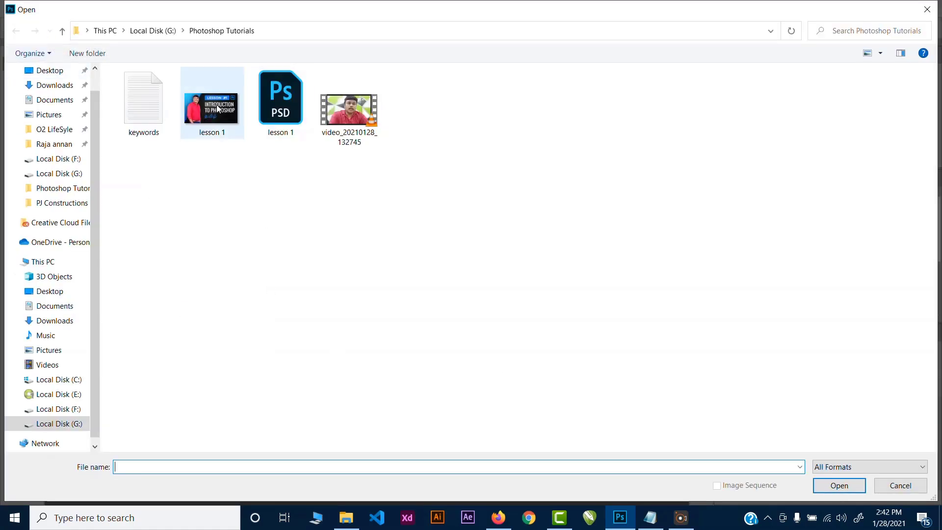
# Open room-with-blurred-seats.jpg from the Downloads folder
pyautogui.scroll(1, 46, 130)
pyautogui.click(54, 123)
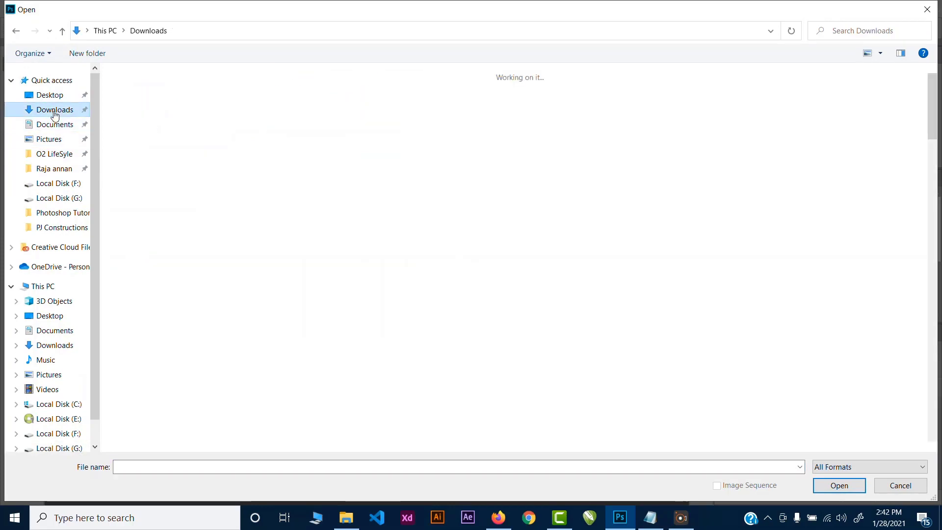
pyautogui.scroll(-3, 788, 375)
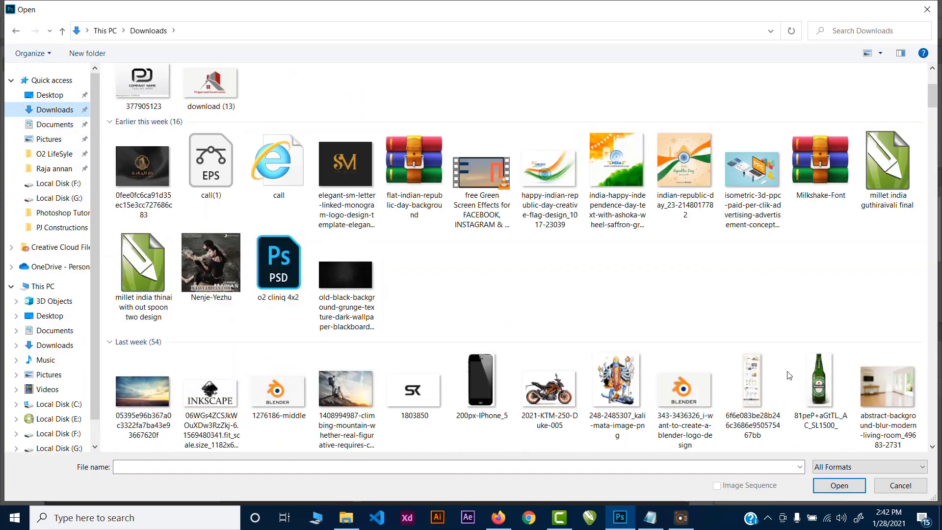
pyautogui.scroll(-3, 789, 375)
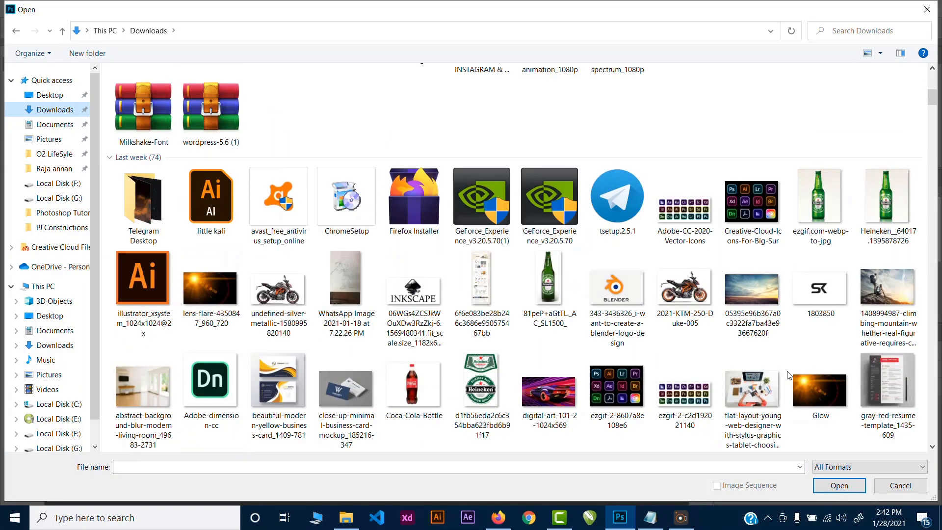
pyautogui.scroll(-7, 788, 375)
pyautogui.scroll(2, 788, 375)
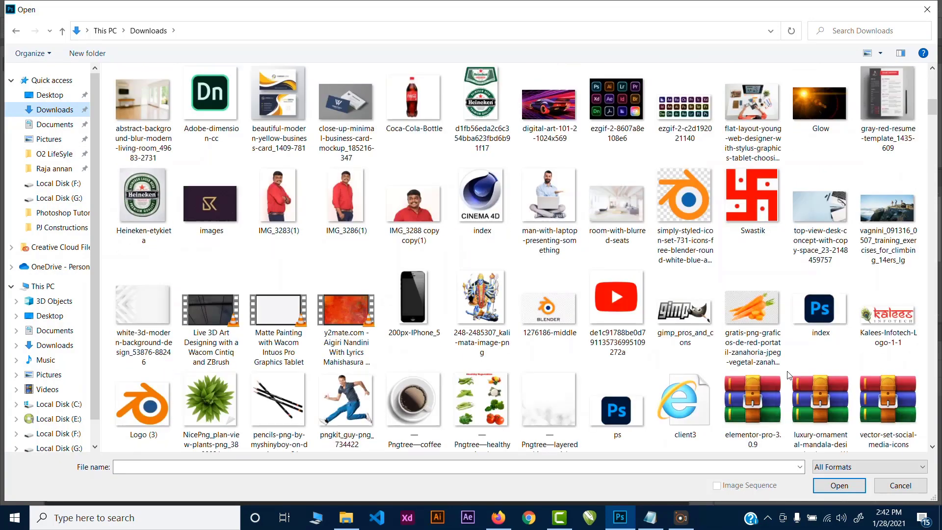
pyautogui.click(620, 224)
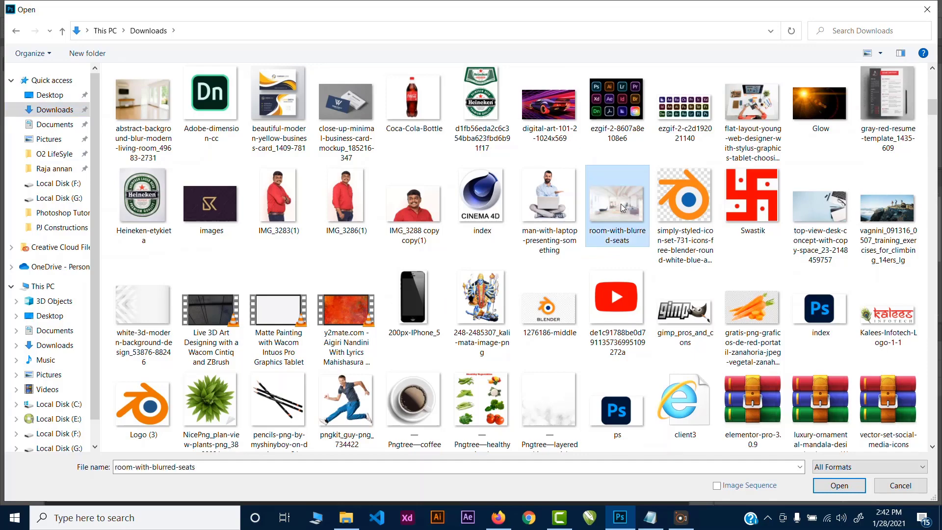
pyautogui.click(835, 485)
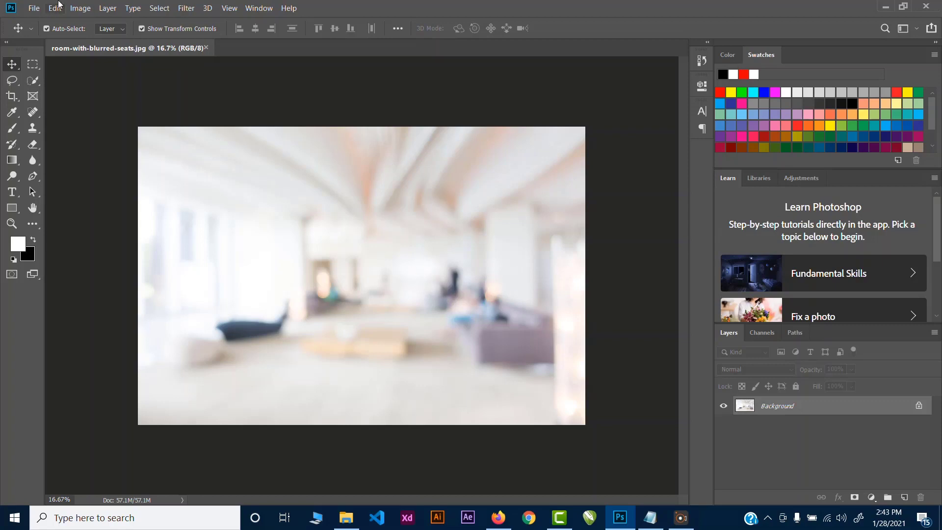
# Close the blurred room photo document
pyautogui.click(36, 11)
pyautogui.click(287, 86)
pyautogui.click(207, 48)
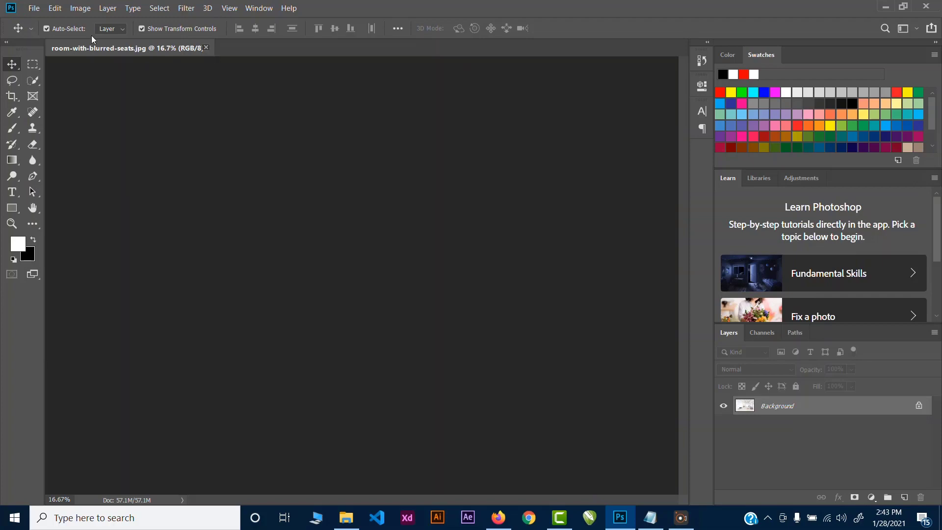
# Browse Downloads in the Open dialog, selecting the isometric advertising and Indian flag images, then cancel without opening
pyautogui.click(34, 8)
pyautogui.click(49, 32)
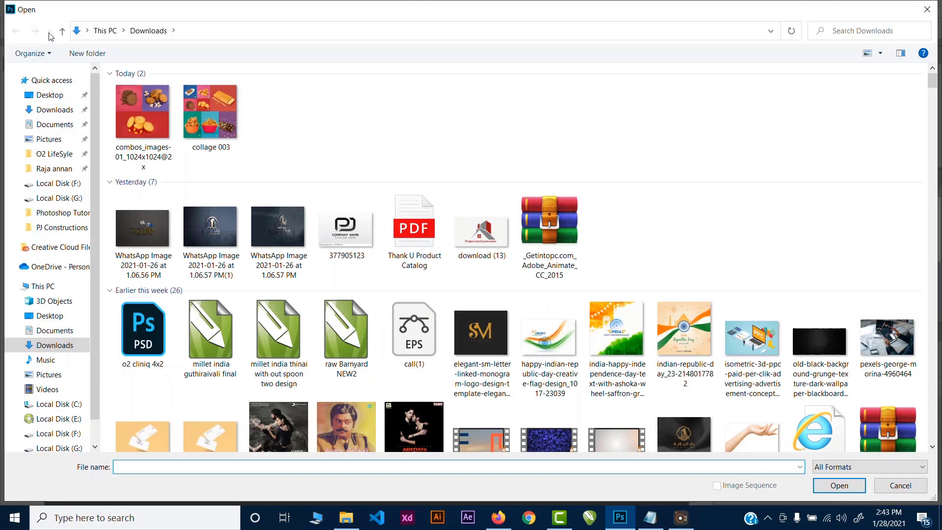
pyautogui.scroll(-2, 684, 304)
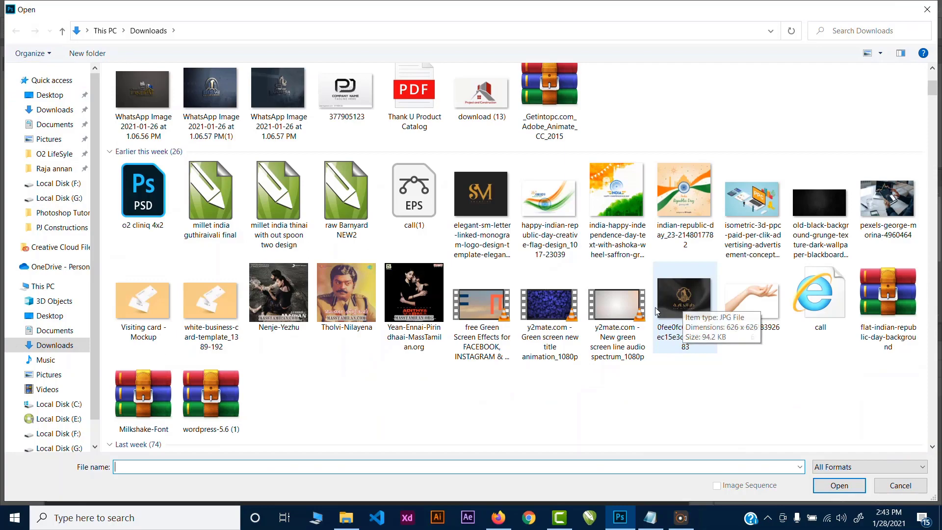
pyautogui.click(742, 223)
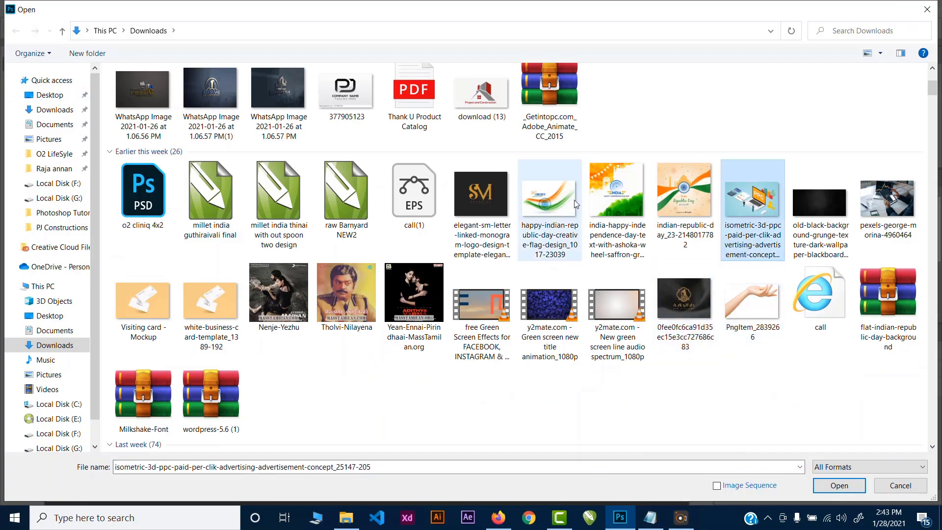
pyautogui.click(618, 205)
pyautogui.click(829, 484)
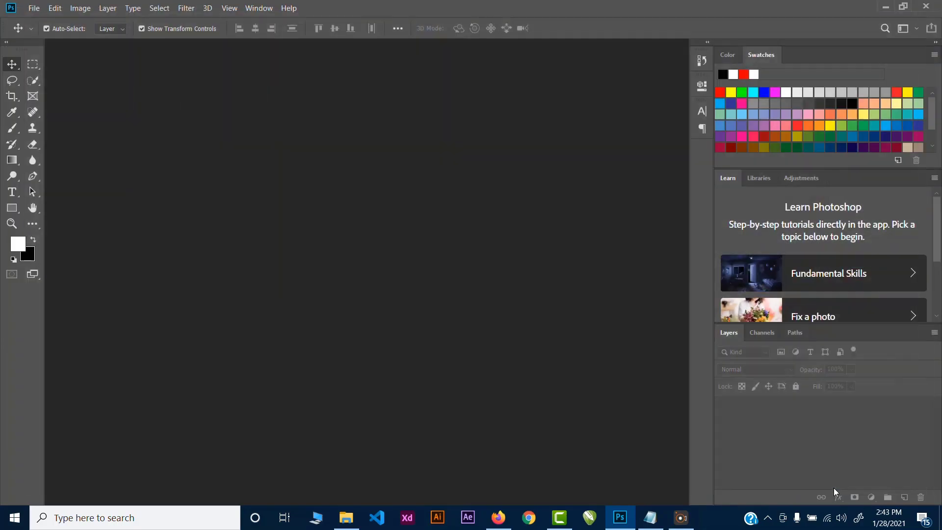